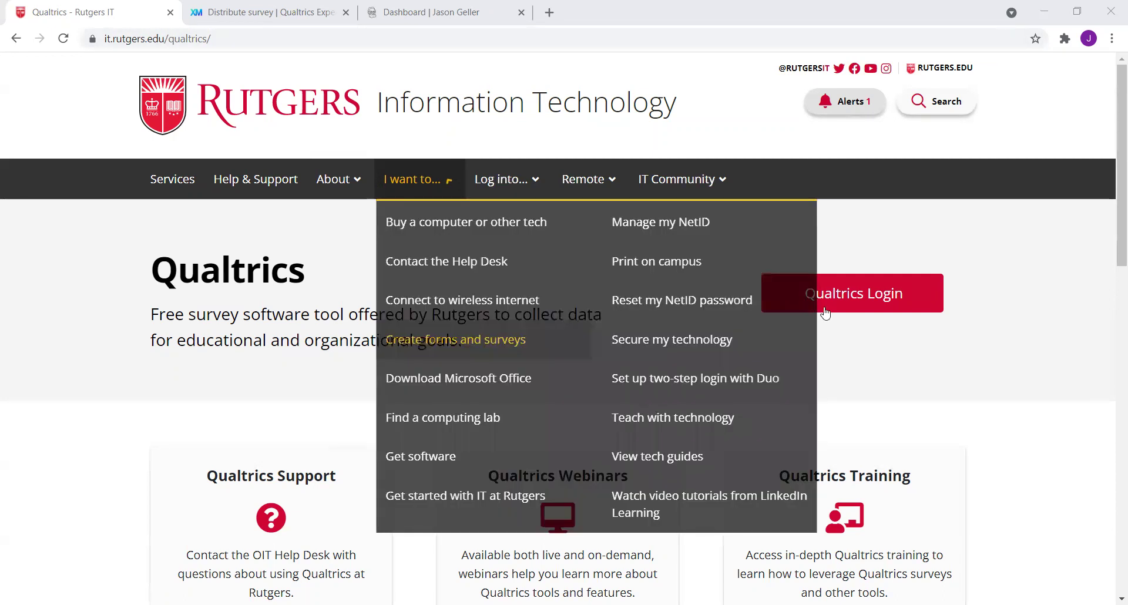
Step: Open Qualtrics from the Rutgers IT page and go to the Projects list
{"action": "left_click", "coordinate": [876, 296]}
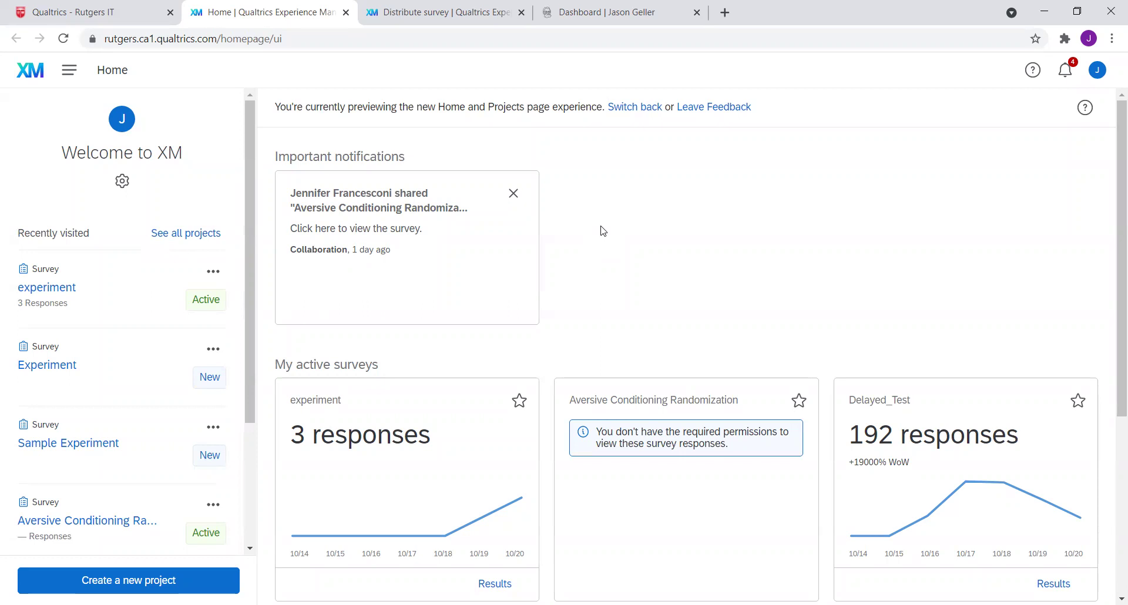
{"action": "scroll", "coordinate": [170, 346], "scroll_direction": "down", "scroll_amount": 2}
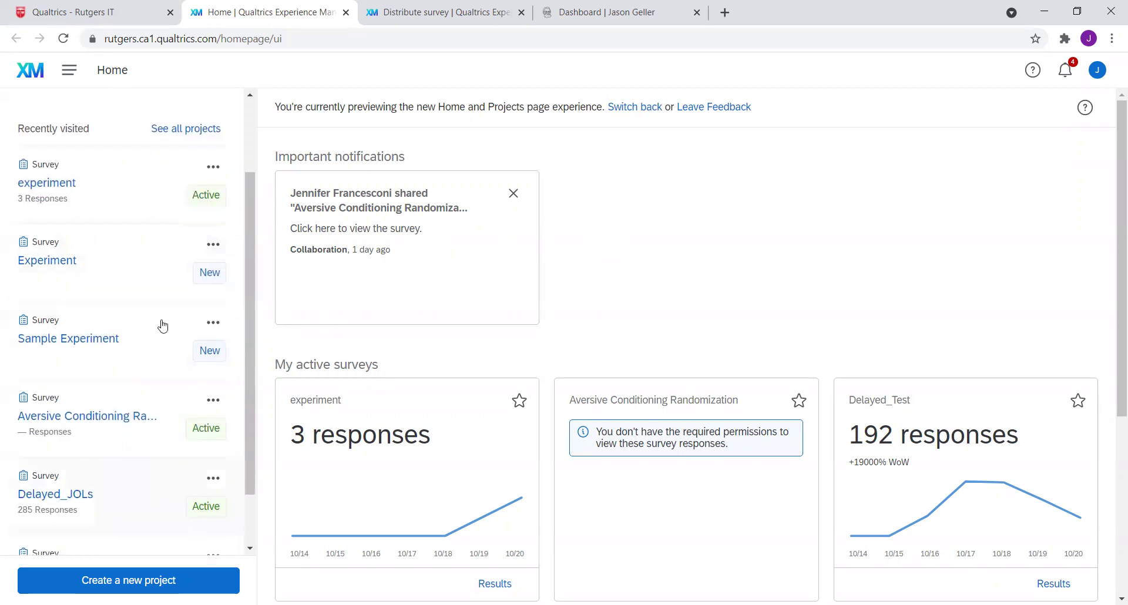
{"action": "scroll", "coordinate": [163, 342], "scroll_direction": "up", "scroll_amount": 2}
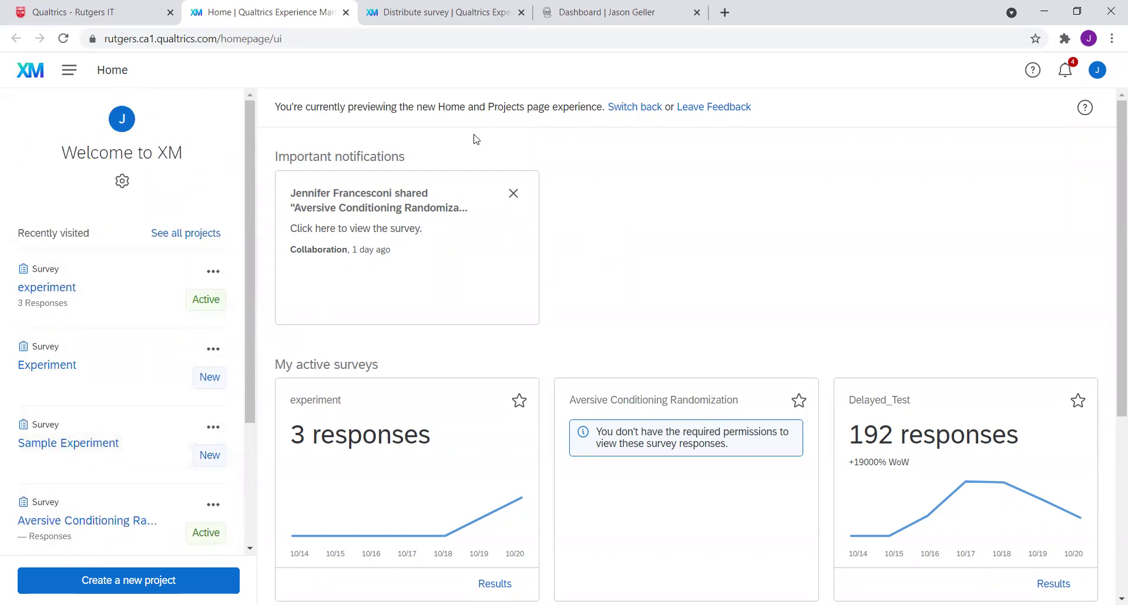
{"action": "left_click", "coordinate": [70, 73]}
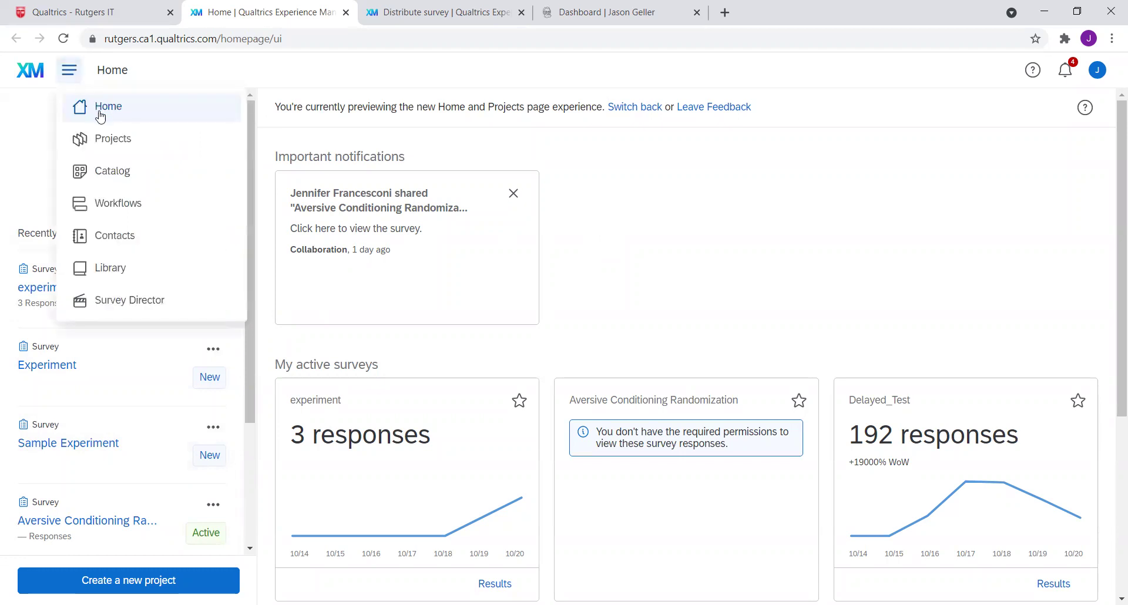
{"action": "left_click", "coordinate": [102, 143]}
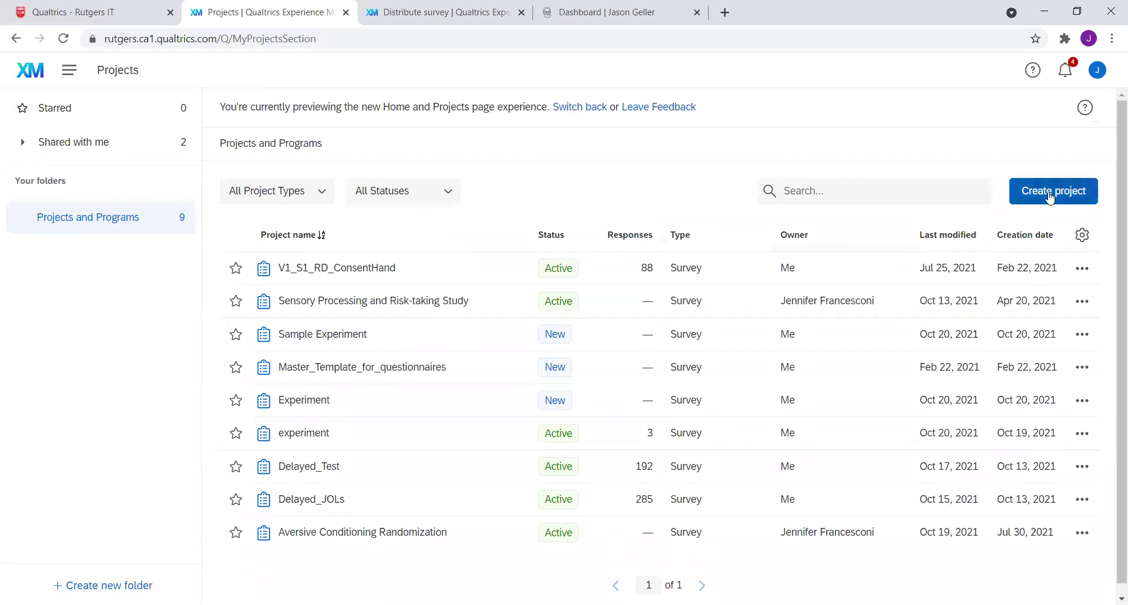
Step: Create a blank survey project from scratch named "Sample Experiment"
{"action": "left_click", "coordinate": [1049, 197]}
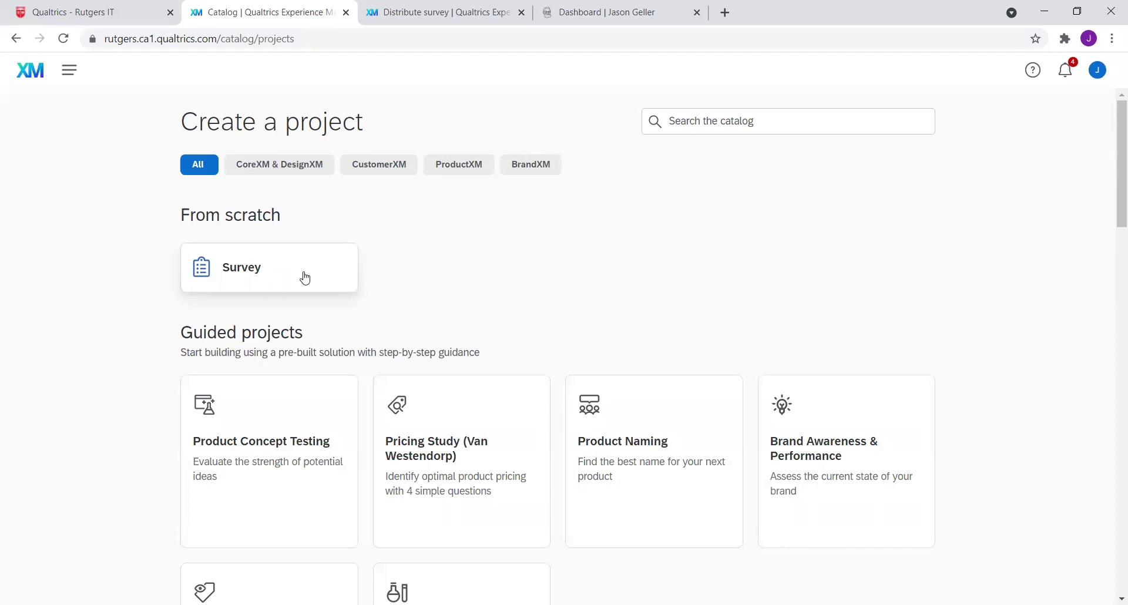
{"action": "left_click", "coordinate": [305, 278]}
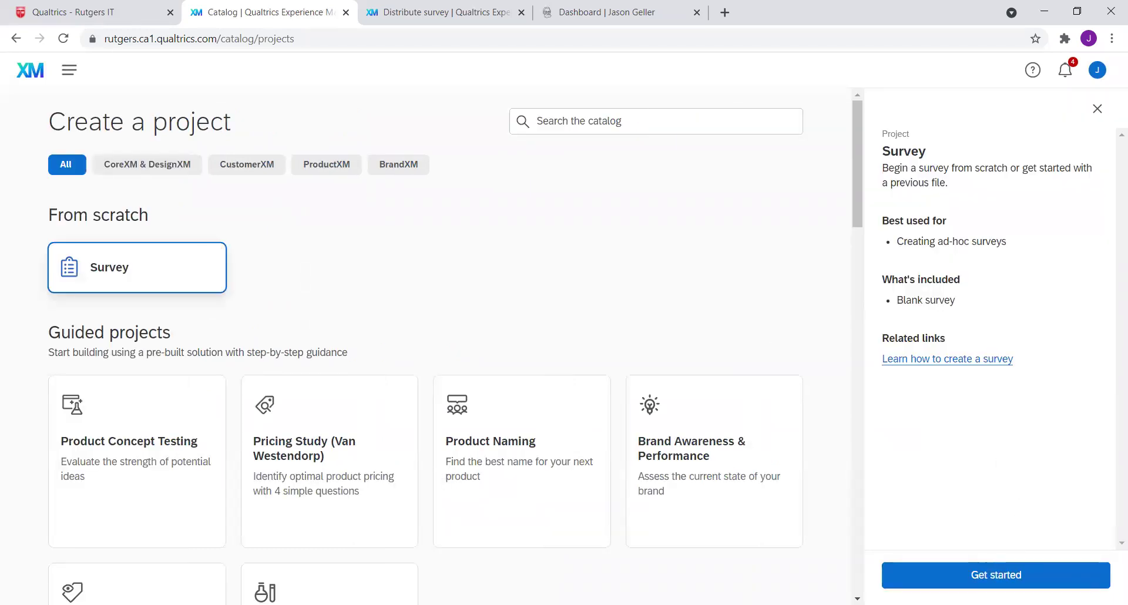
{"action": "left_click", "coordinate": [982, 586]}
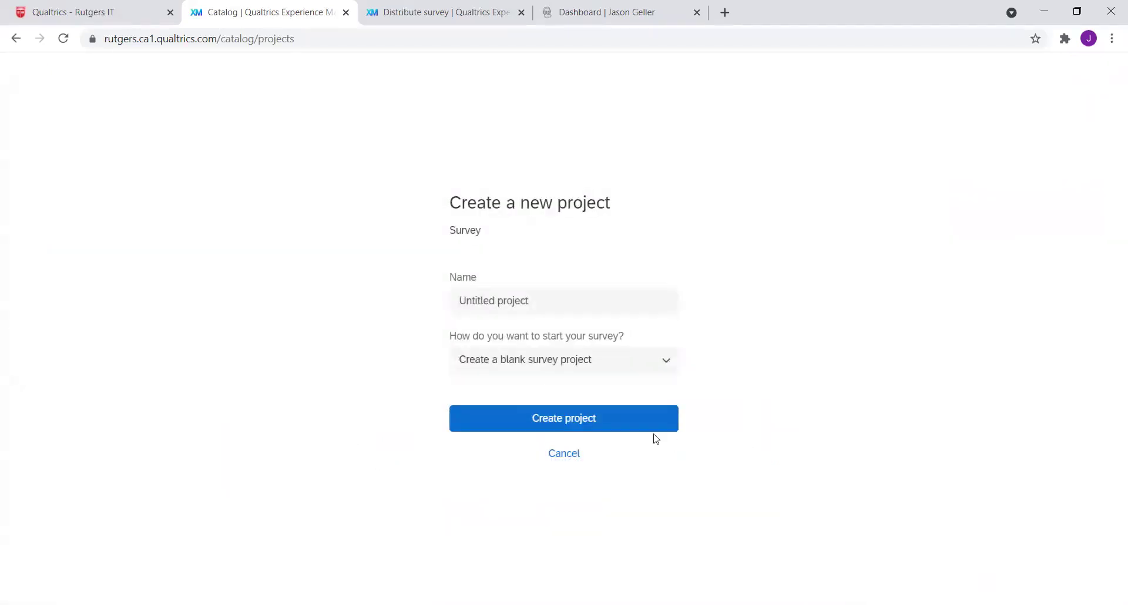
{"action": "left_click", "coordinate": [537, 300]}
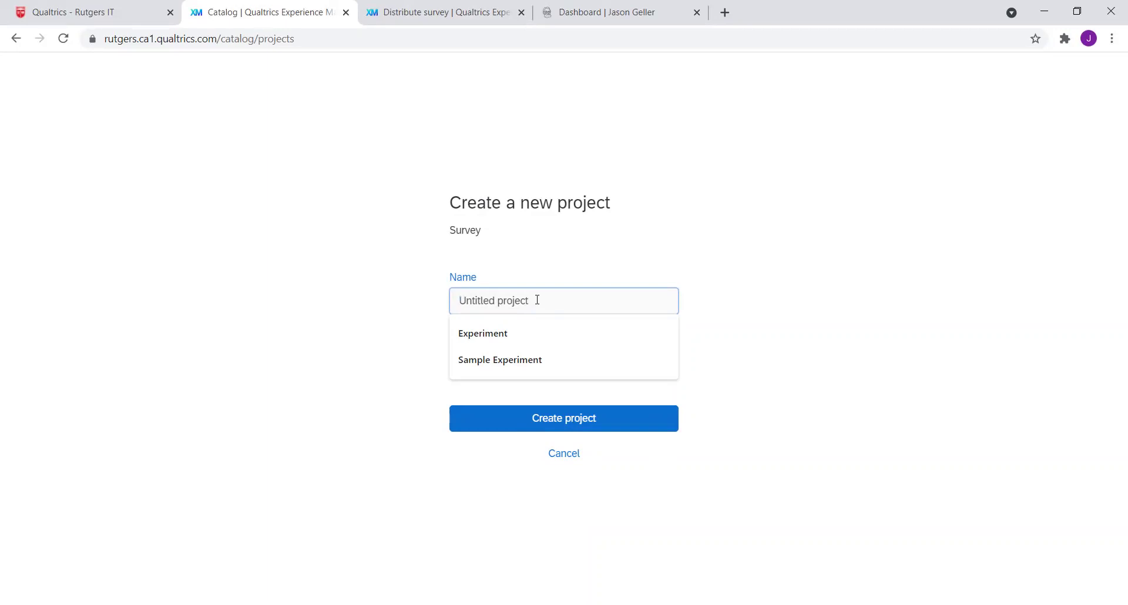
{"action": "type", "text": "Sample Experime"}
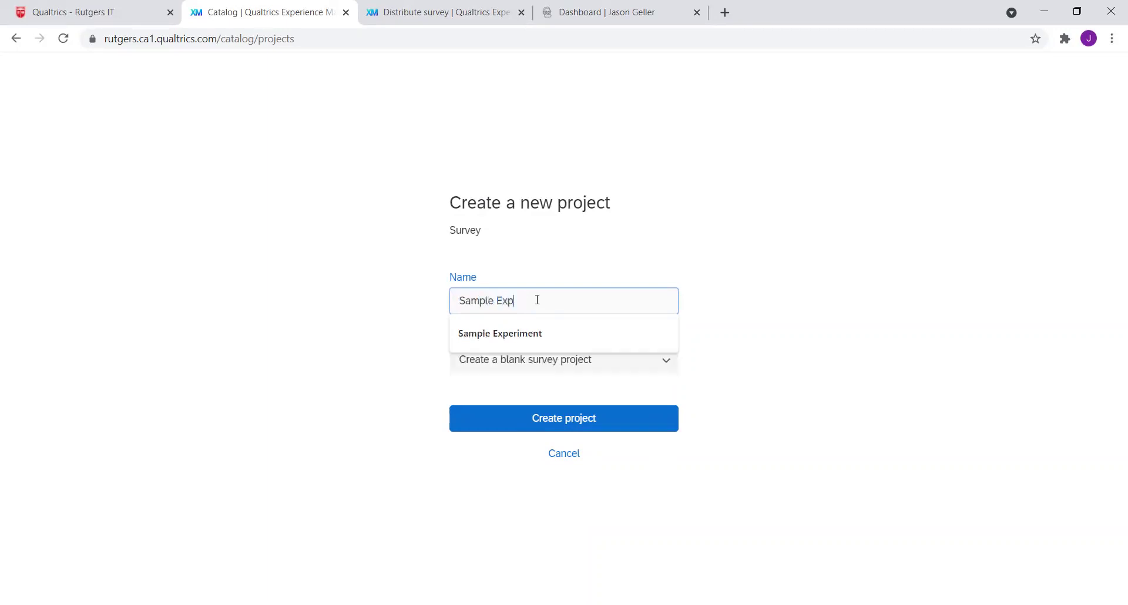
{"action": "type", "text": "nt"}
{"action": "left_click", "coordinate": [749, 318]}
{"action": "left_click", "coordinate": [576, 411]}
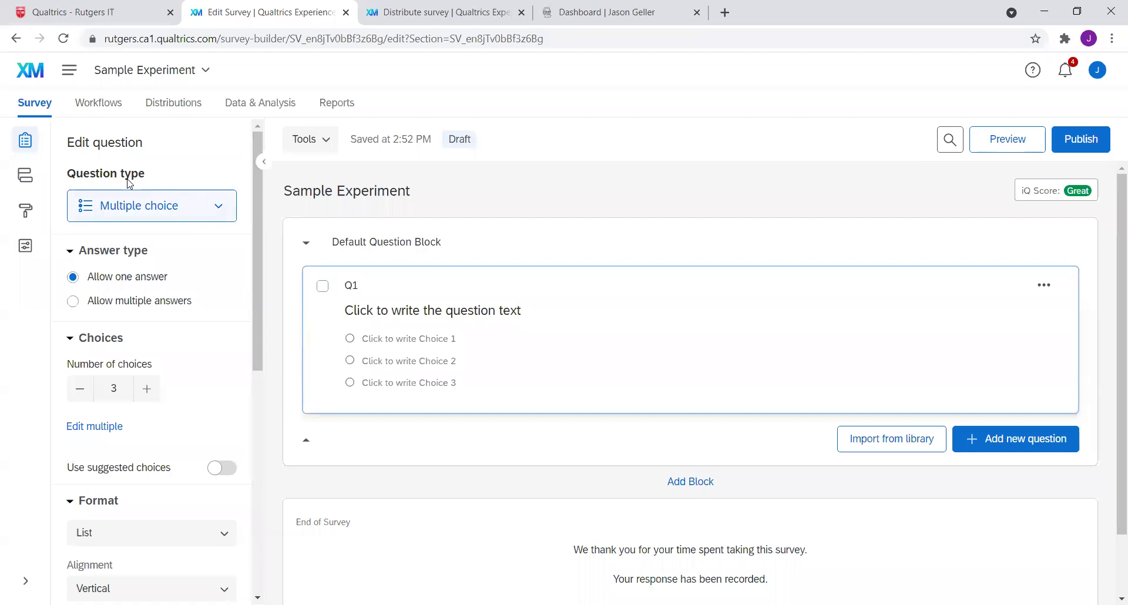
Step: Try to clear the placeholder question text of Q1 in the Default Question Block
{"action": "left_click", "coordinate": [219, 209]}
{"action": "left_click", "coordinate": [197, 215]}
{"action": "left_click", "coordinate": [455, 316]}
{"action": "left_click", "coordinate": [528, 312]}
{"action": "key", "text": "ctrl+a"}
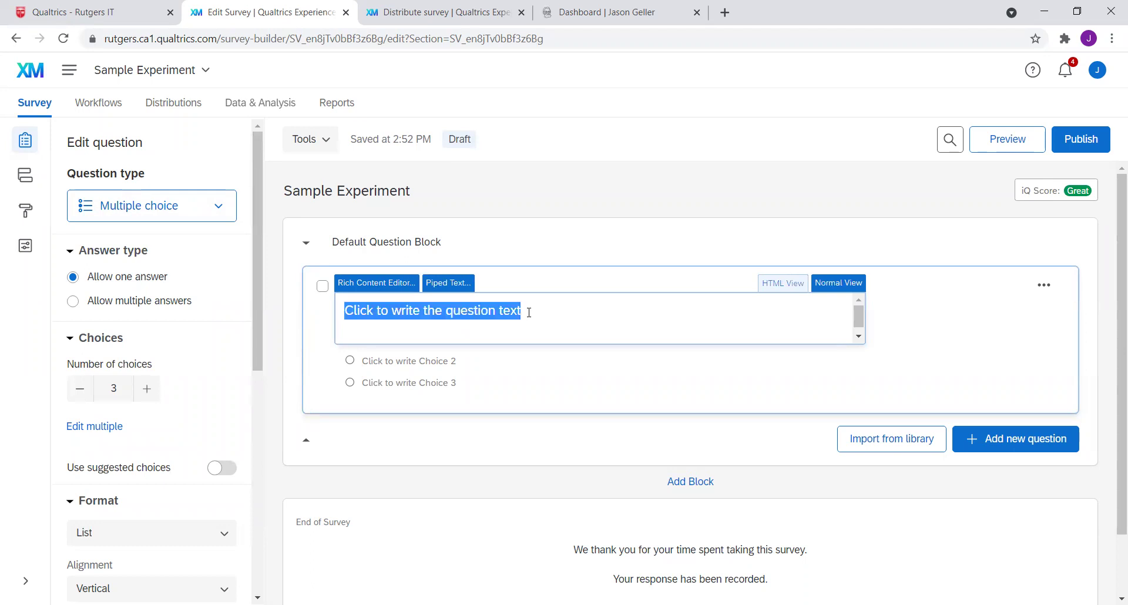
{"action": "key", "text": "BackSpace"}
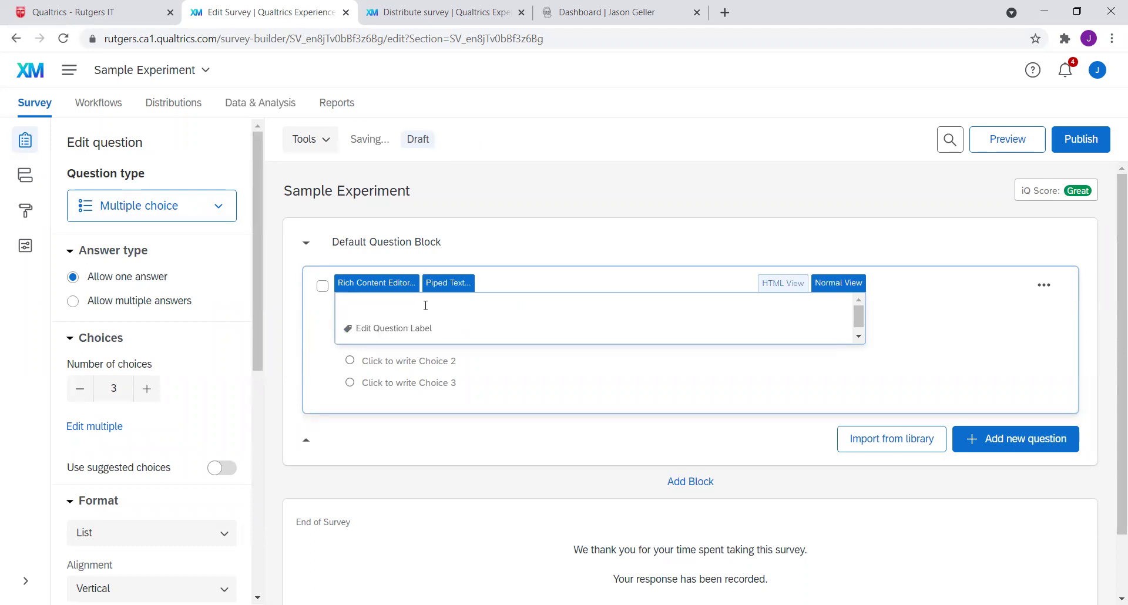
Step: Return to the home page and open the active survey "experiment" from the recently visited projects
{"action": "left_click", "coordinate": [65, 73]}
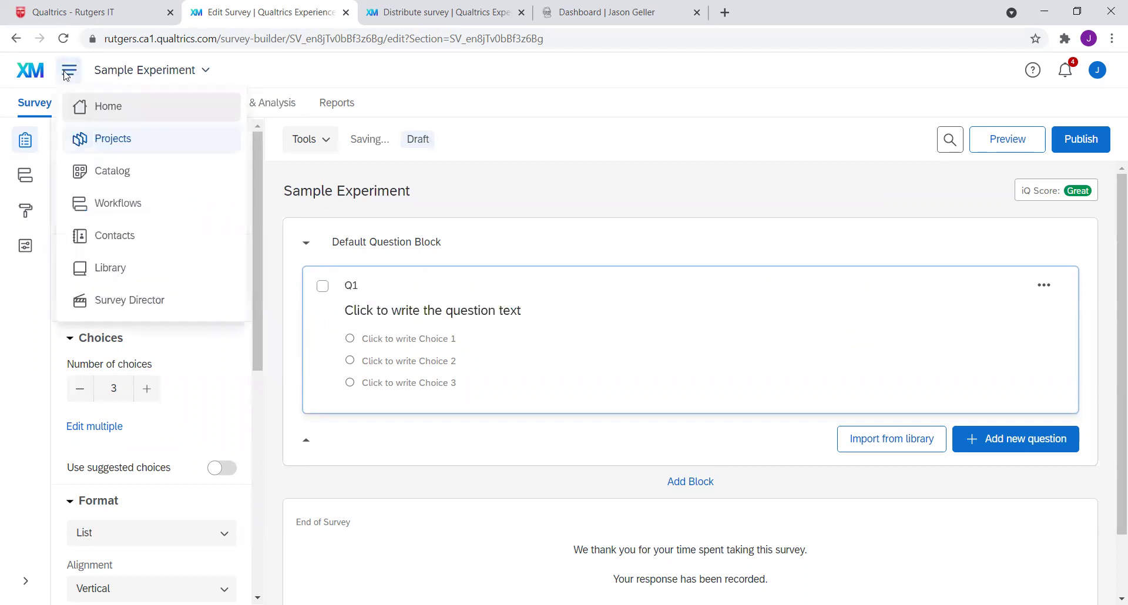
{"action": "left_click", "coordinate": [142, 115]}
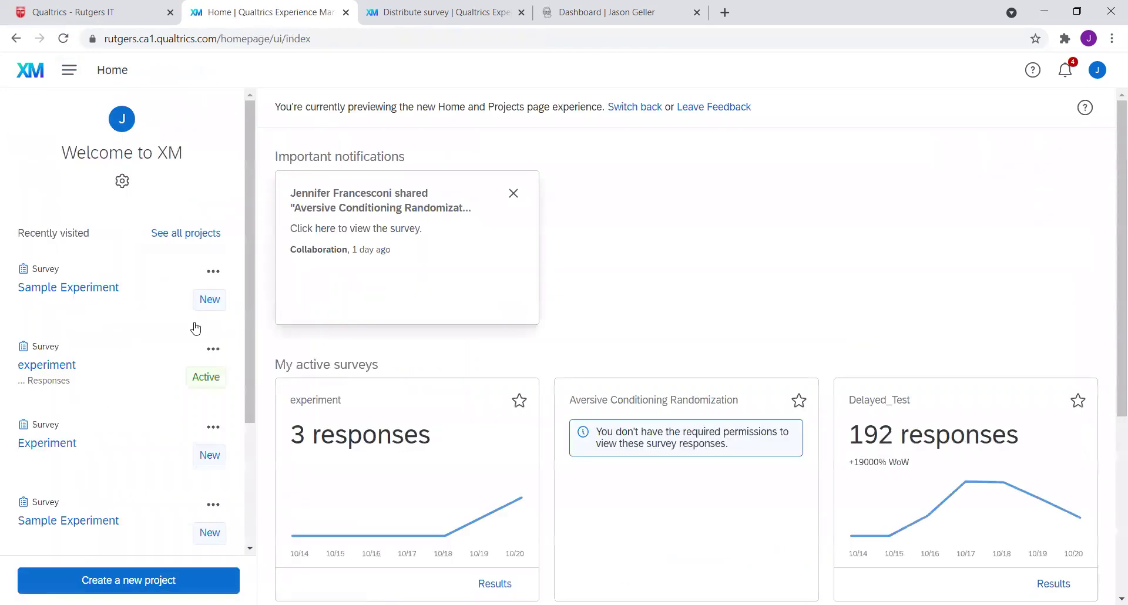
{"action": "left_click", "coordinate": [126, 379]}
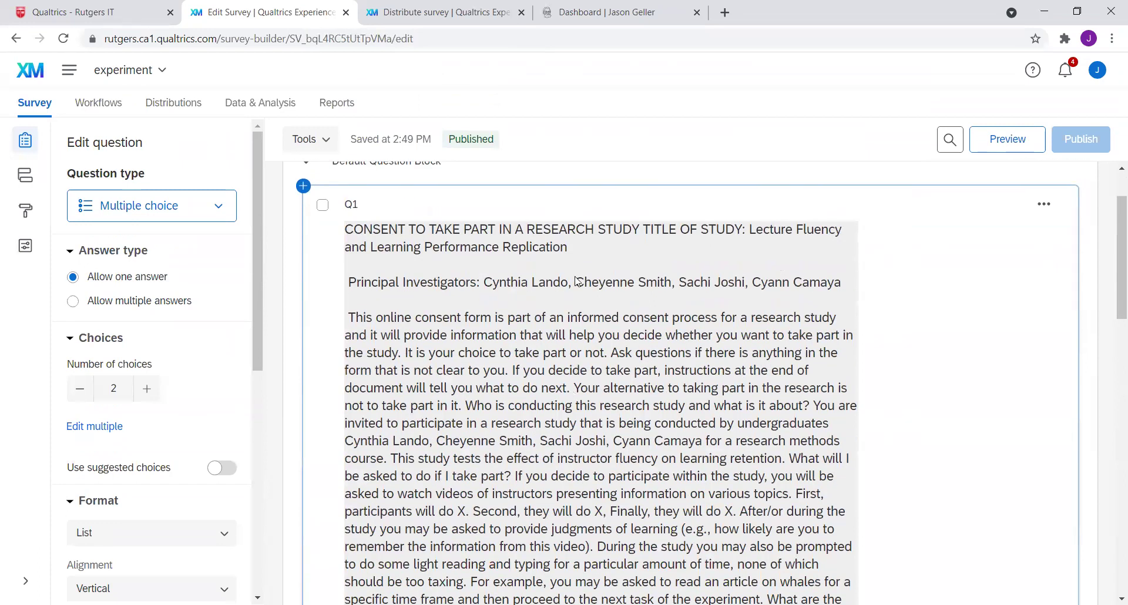
Step: Examine the consent form in Q1, from the study description to the contact details and the consent answer choices
{"action": "scroll", "coordinate": [550, 317], "scroll_direction": "down", "scroll_amount": 15}
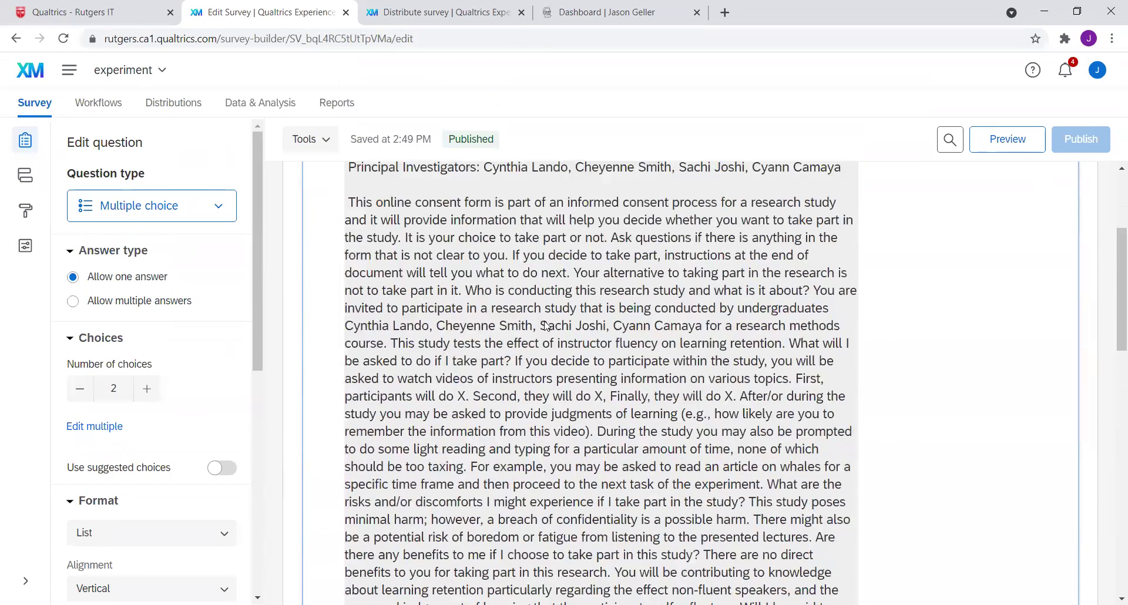
{"action": "scroll", "coordinate": [546, 324], "scroll_direction": "down", "scroll_amount": 3}
{"action": "scroll", "coordinate": [528, 353], "scroll_direction": "down", "scroll_amount": 2}
{"action": "scroll", "coordinate": [475, 380], "scroll_direction": "up", "scroll_amount": 2}
{"action": "scroll", "coordinate": [475, 381], "scroll_direction": "up", "scroll_amount": 12}
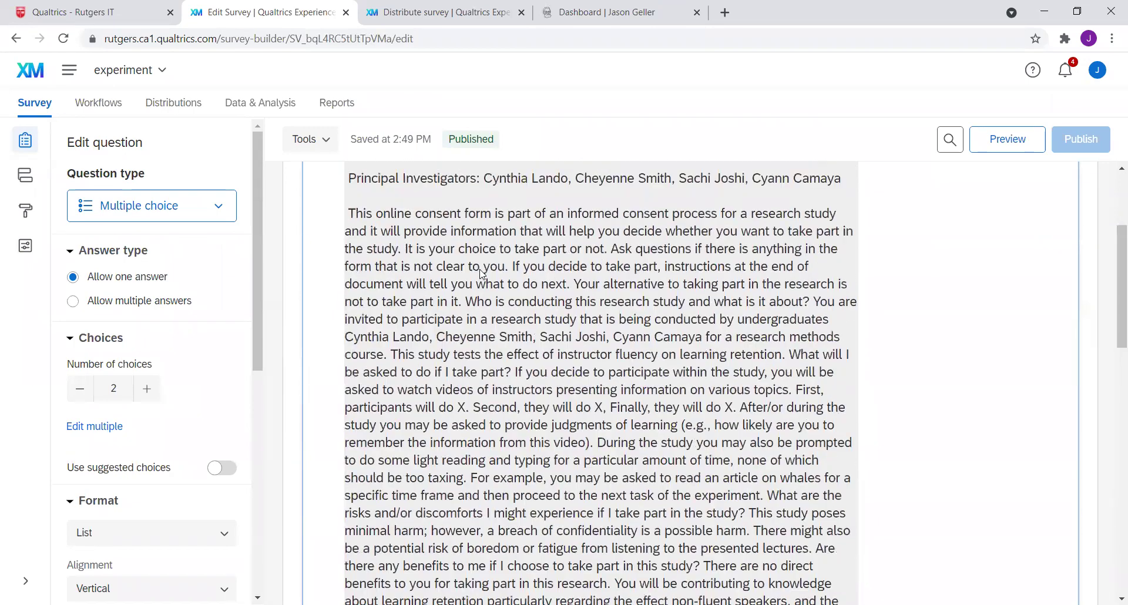
{"action": "scroll", "coordinate": [480, 274], "scroll_direction": "down", "scroll_amount": 2}
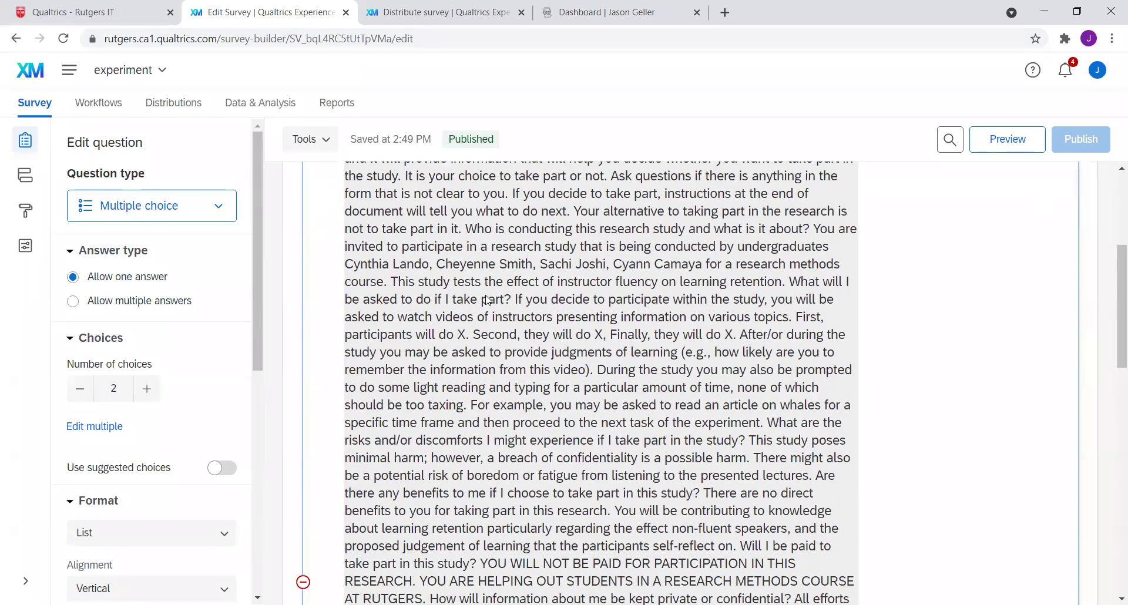
{"action": "scroll", "coordinate": [486, 315], "scroll_direction": "down", "scroll_amount": 1}
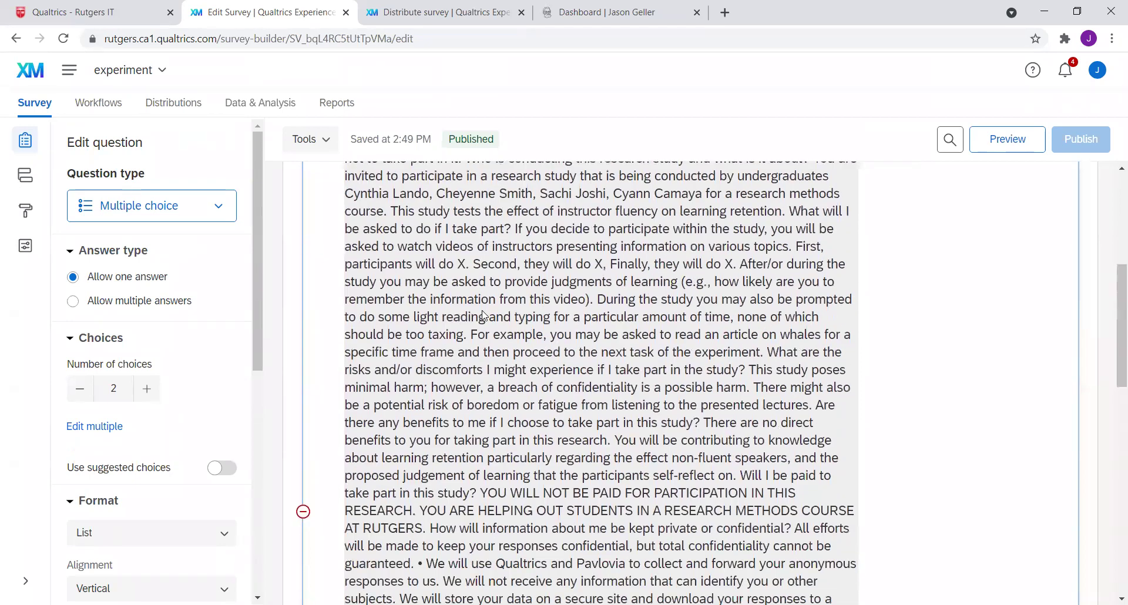
{"action": "scroll", "coordinate": [492, 337], "scroll_direction": "down", "scroll_amount": 10}
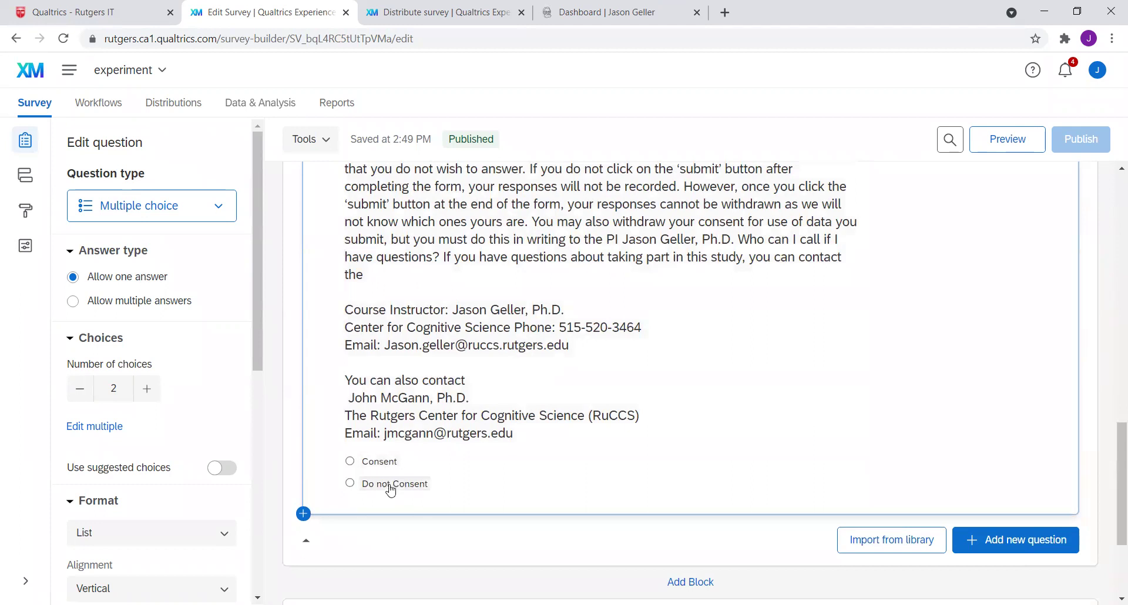
{"action": "scroll", "coordinate": [467, 444], "scroll_direction": "down", "scroll_amount": 2}
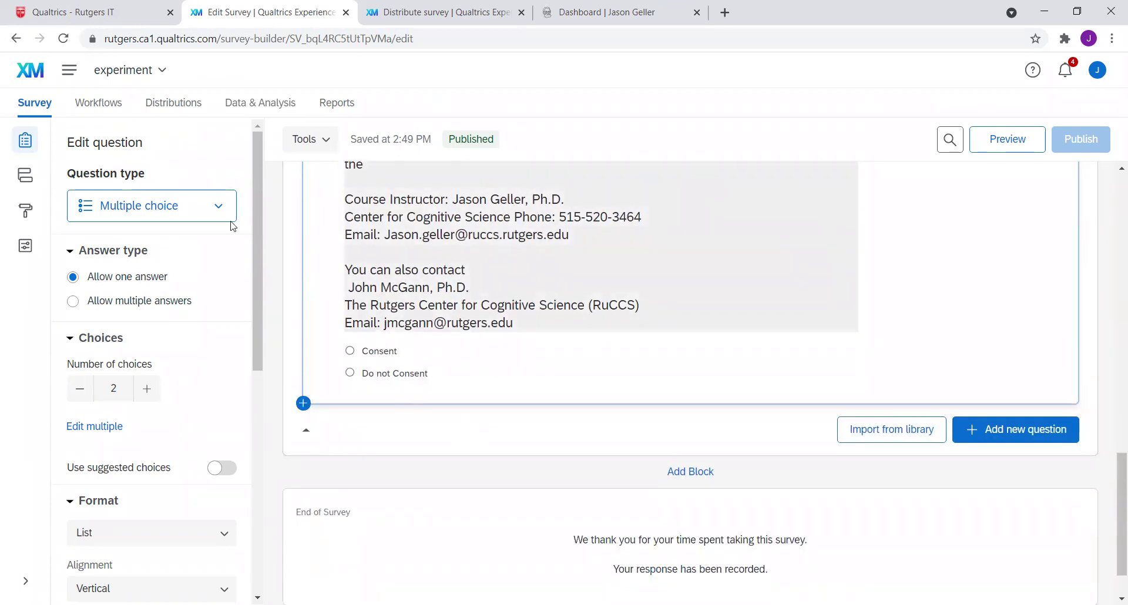
Step: Delete both End of Survey elements and their consent branch from the survey flow
{"action": "left_click", "coordinate": [23, 182]}
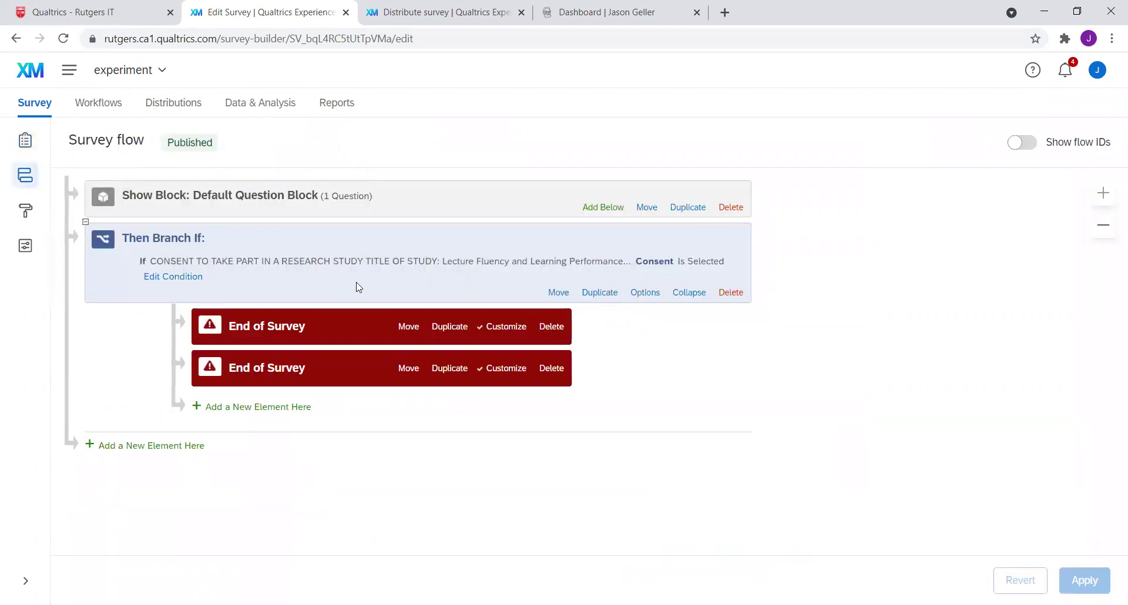
{"action": "left_click", "coordinate": [552, 326]}
{"action": "left_click", "coordinate": [697, 379]}
{"action": "left_click", "coordinate": [552, 327]}
{"action": "left_click", "coordinate": [713, 380]}
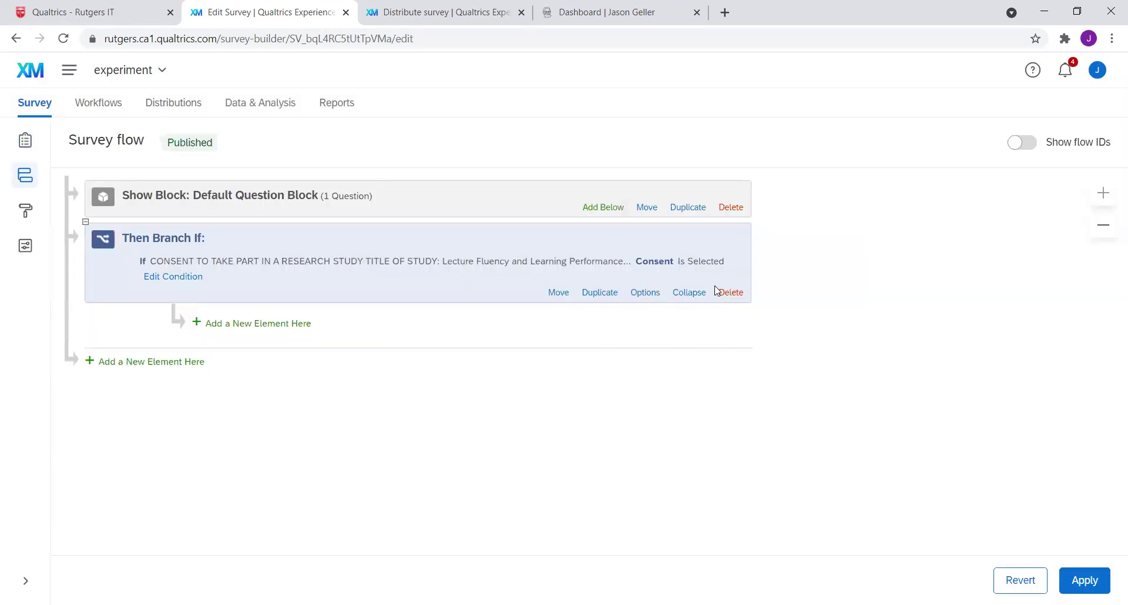
{"action": "left_click", "coordinate": [733, 298]}
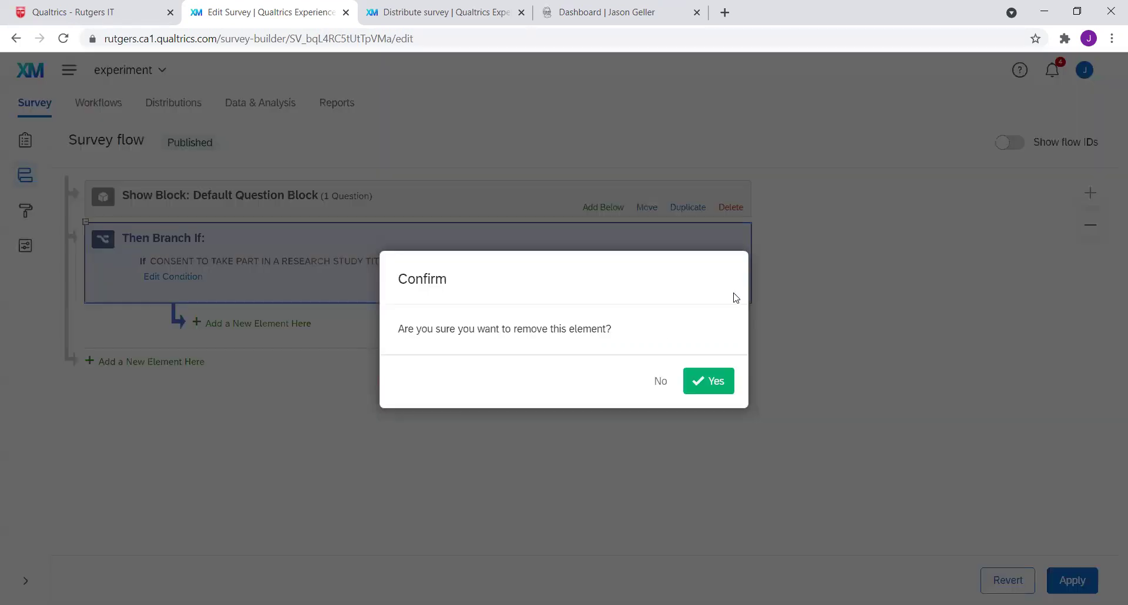
{"action": "left_click", "coordinate": [721, 376]}
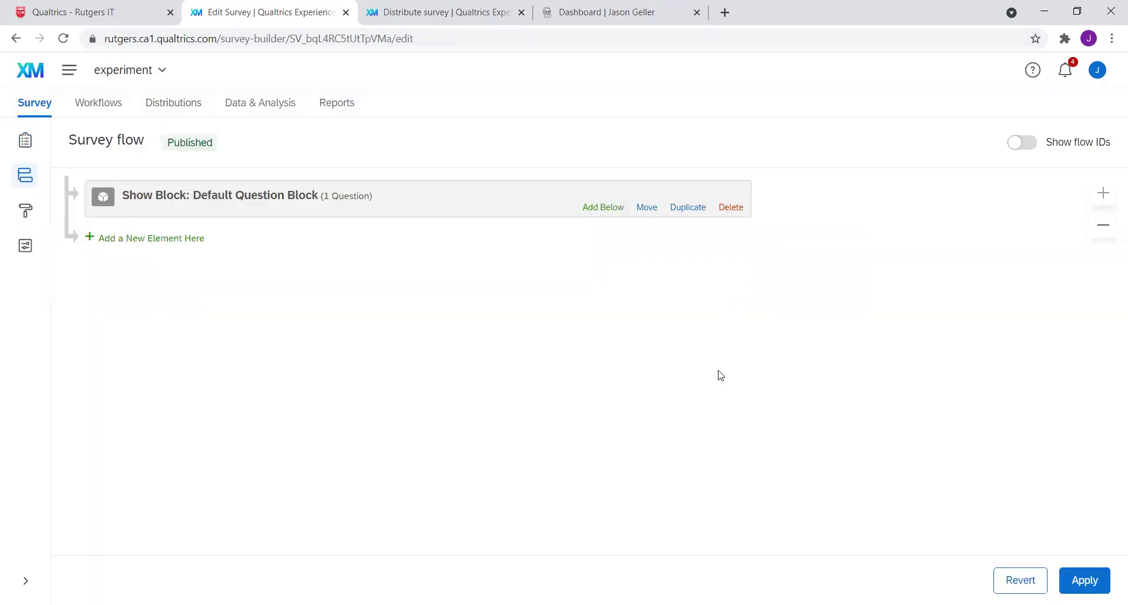
Step: Add a branch below the Default Question Block with the condition that "Consent" Is Selected for Q1
{"action": "left_click", "coordinate": [180, 248]}
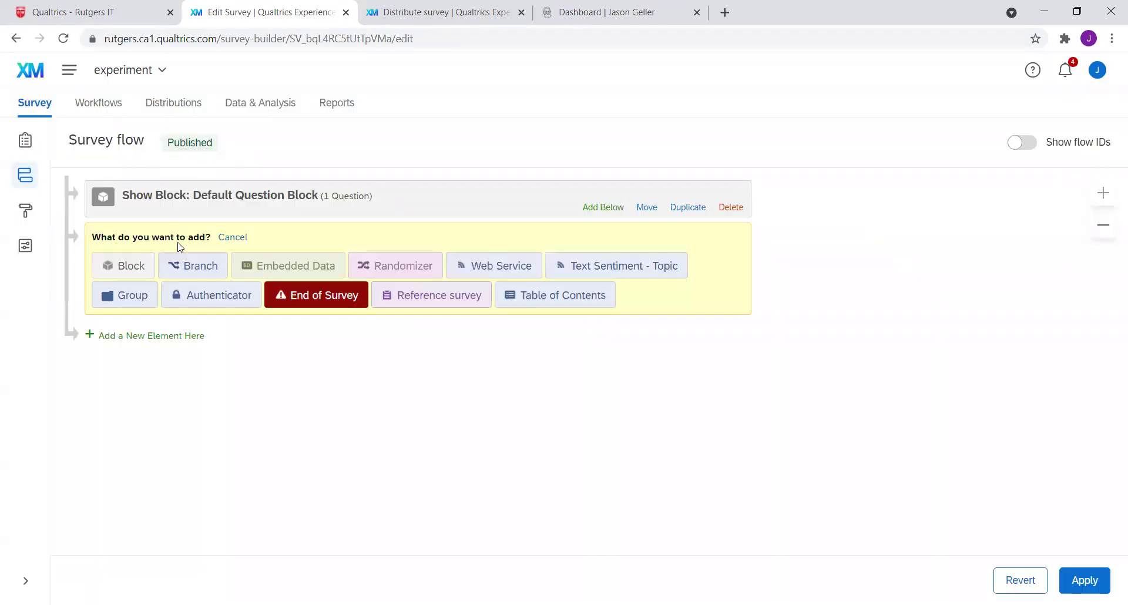
{"action": "left_click", "coordinate": [206, 270]}
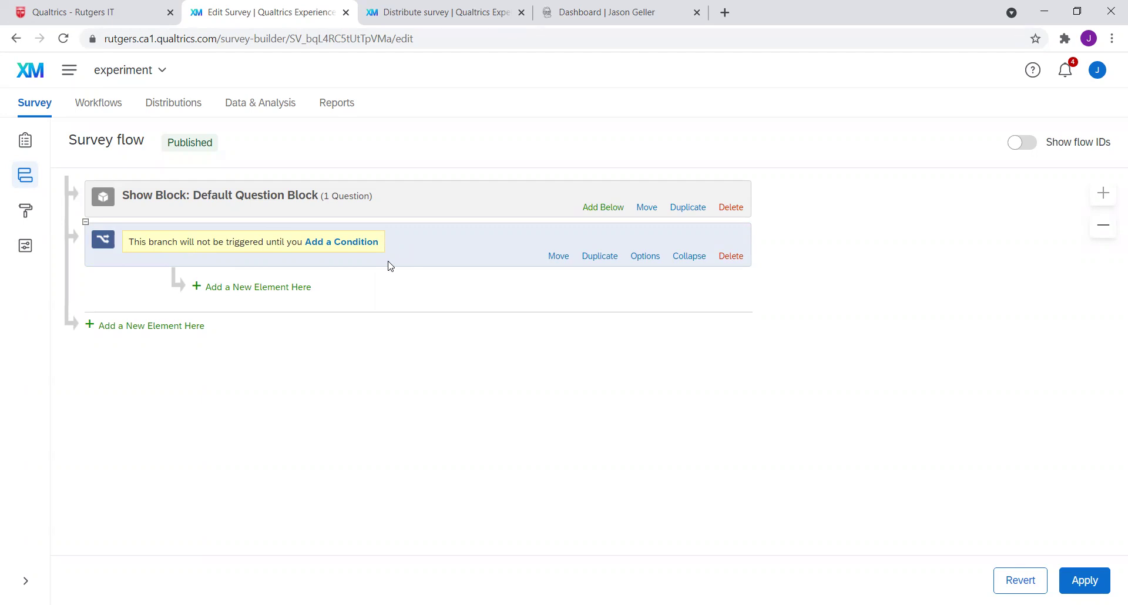
{"action": "left_click", "coordinate": [349, 242]}
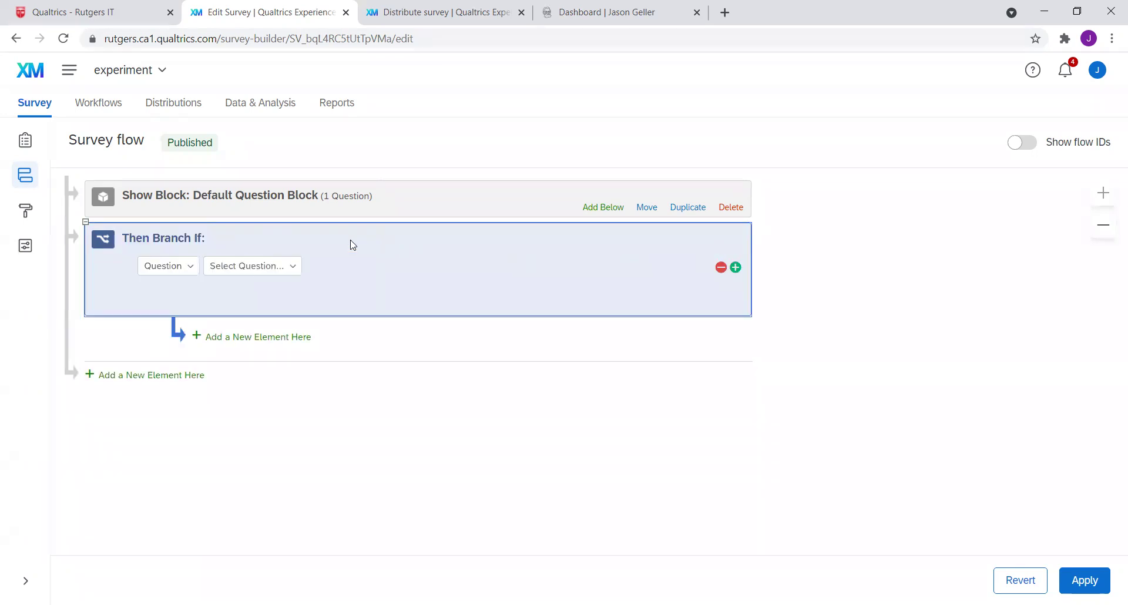
{"action": "left_click", "coordinate": [272, 269]}
{"action": "left_click", "coordinate": [270, 340]}
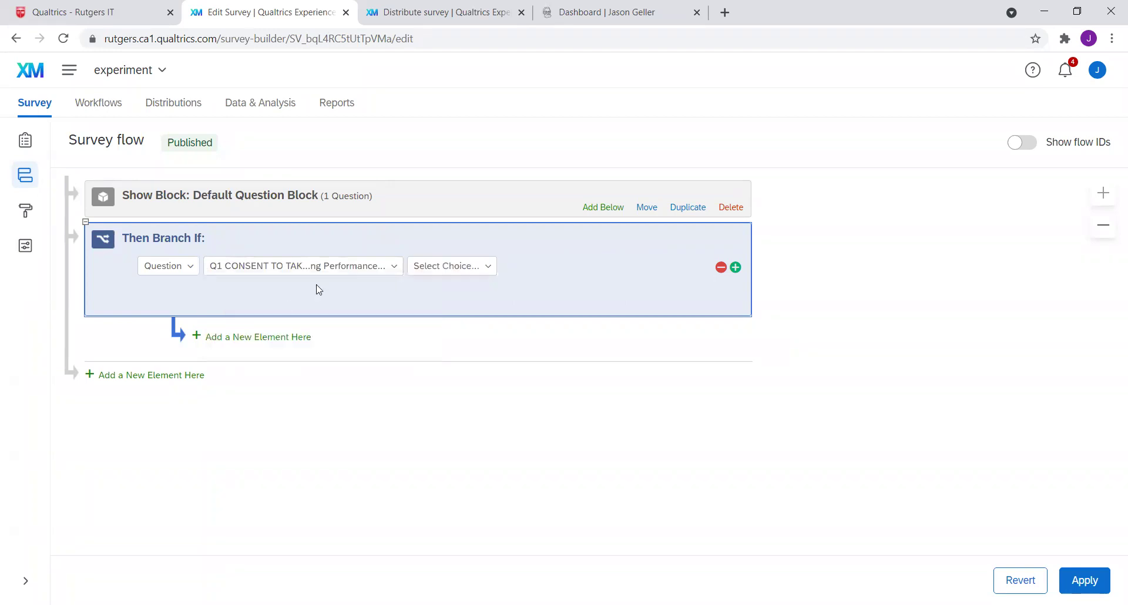
{"action": "left_click", "coordinate": [482, 271]}
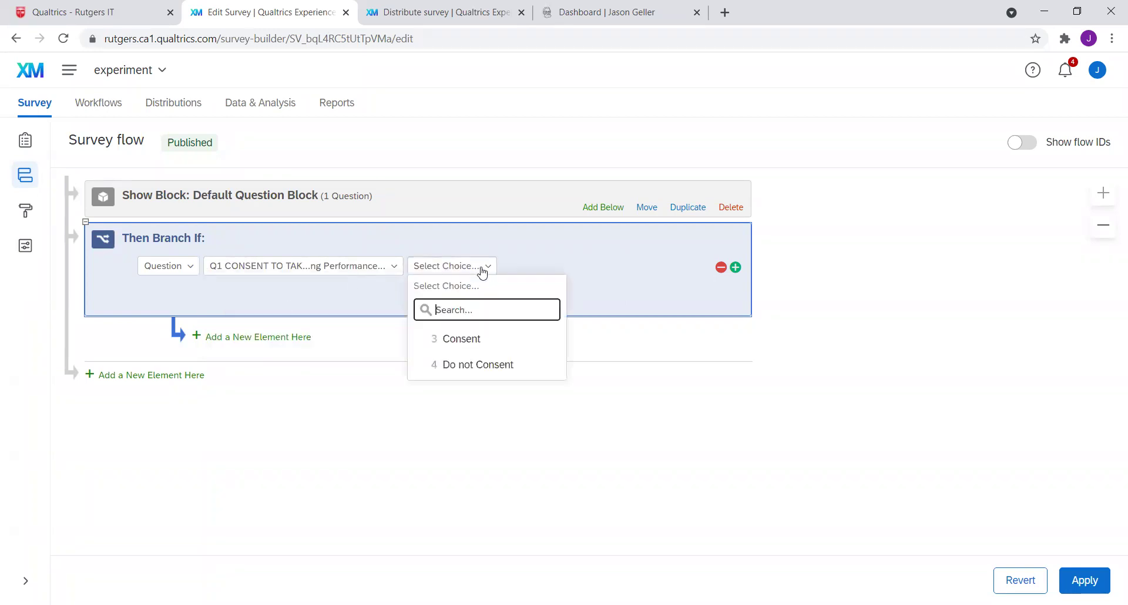
{"action": "left_click", "coordinate": [479, 335]}
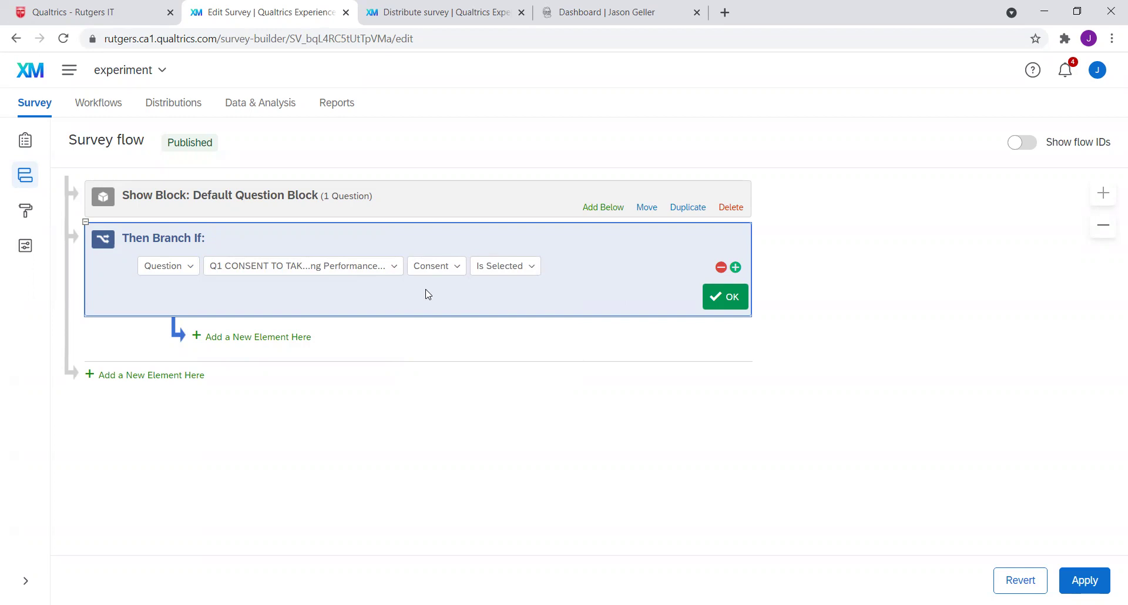
Step: Add two End of Survey elements under the consent branch
{"action": "left_click", "coordinate": [298, 337]}
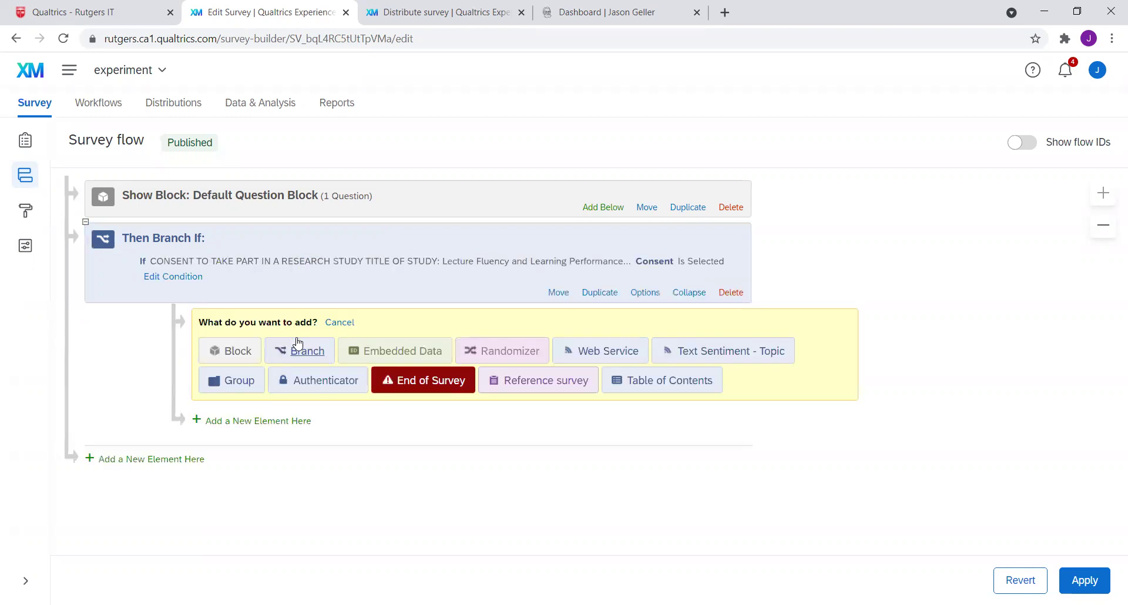
{"action": "left_click", "coordinate": [432, 391]}
{"action": "left_click", "coordinate": [276, 363]}
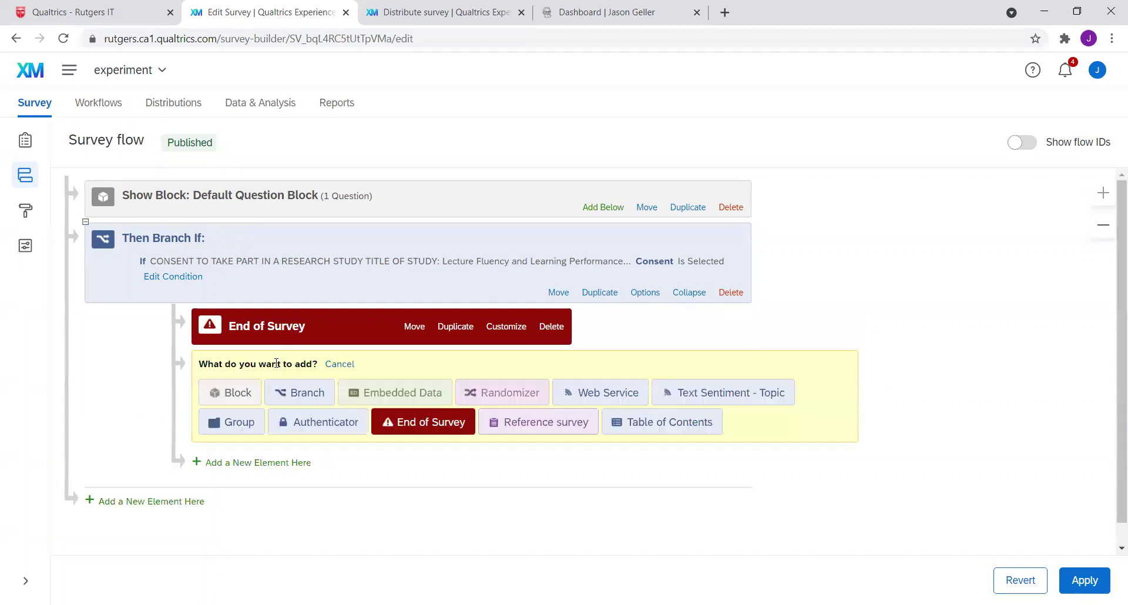
{"action": "left_click", "coordinate": [405, 430]}
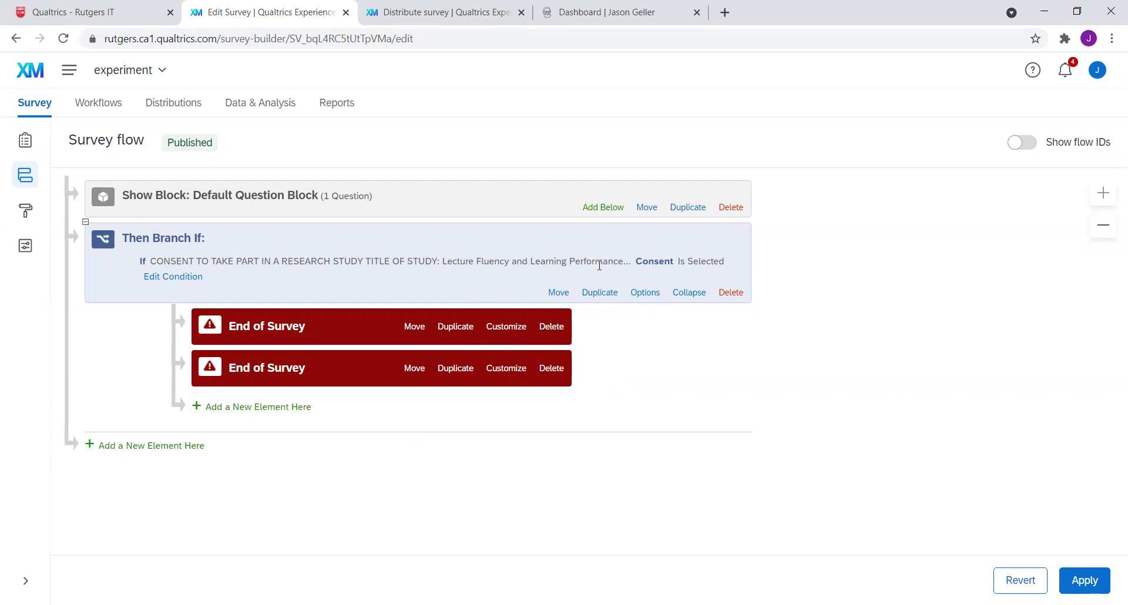
Step: Override the survey options of the first End of Survey element with a URL redirect and clear its default address
{"action": "left_click", "coordinate": [506, 326]}
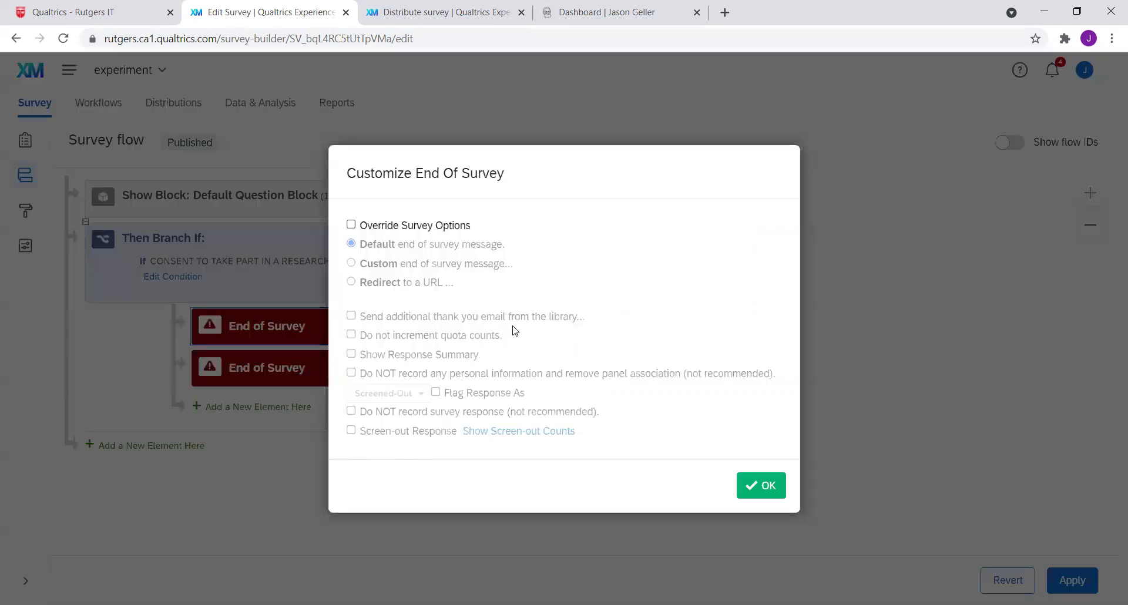
{"action": "left_click", "coordinate": [352, 225]}
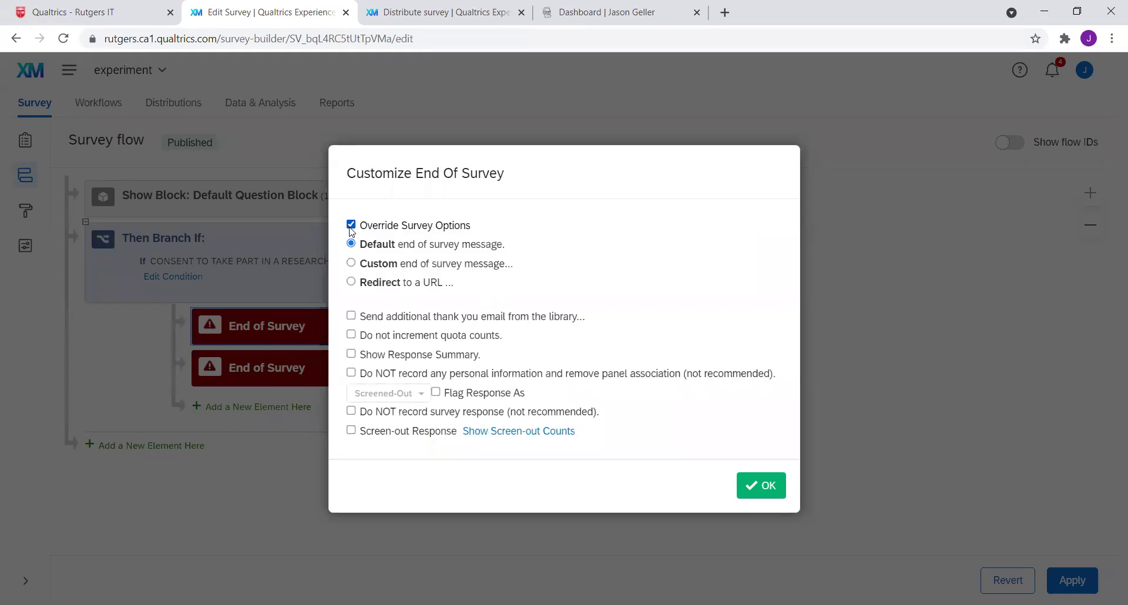
{"action": "left_click", "coordinate": [352, 282]}
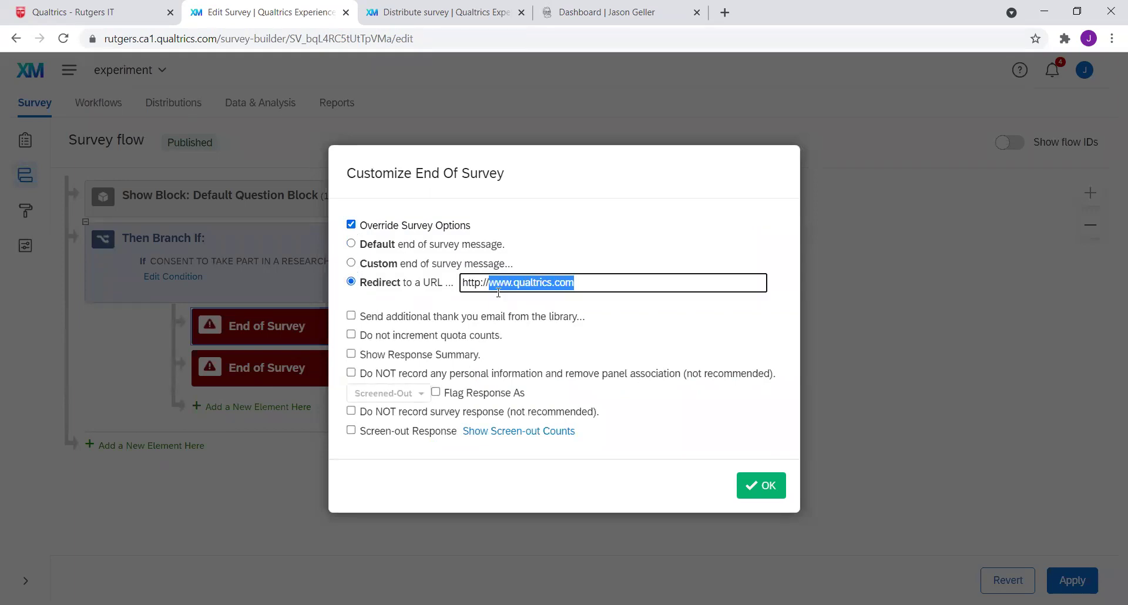
{"action": "left_click", "coordinate": [591, 281]}
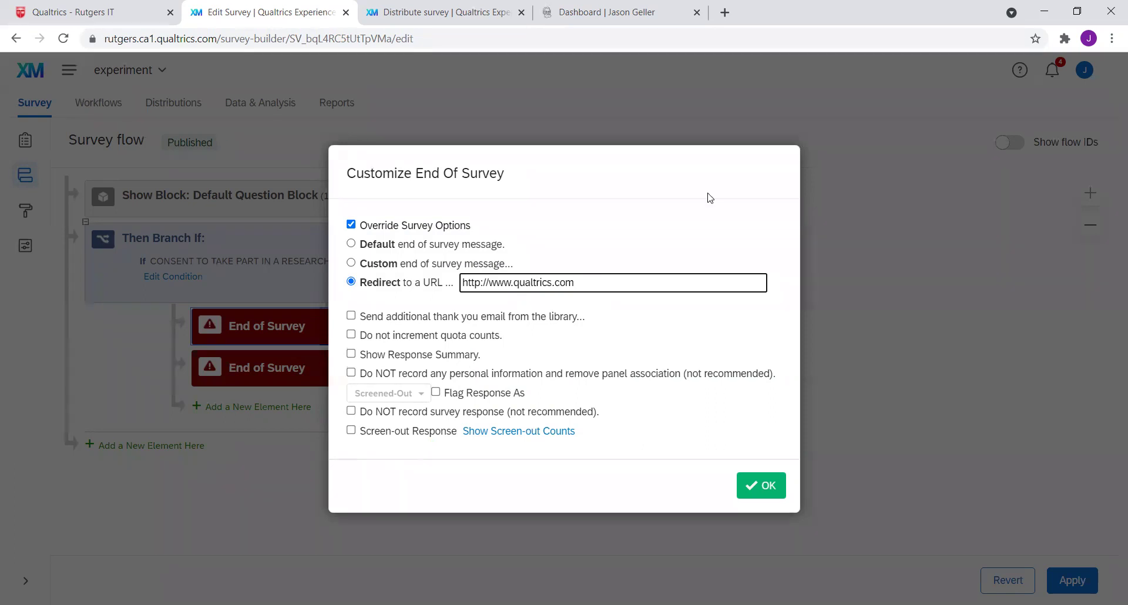
{"action": "triple_click", "coordinate": [580, 282]}
{"action": "key", "text": "BackSpace"}
Step: Switch to the Pavlovia dashboard, open the chain1 experiment and copy its run URL from the recruitment policy
{"action": "left_click", "coordinate": [617, 12]}
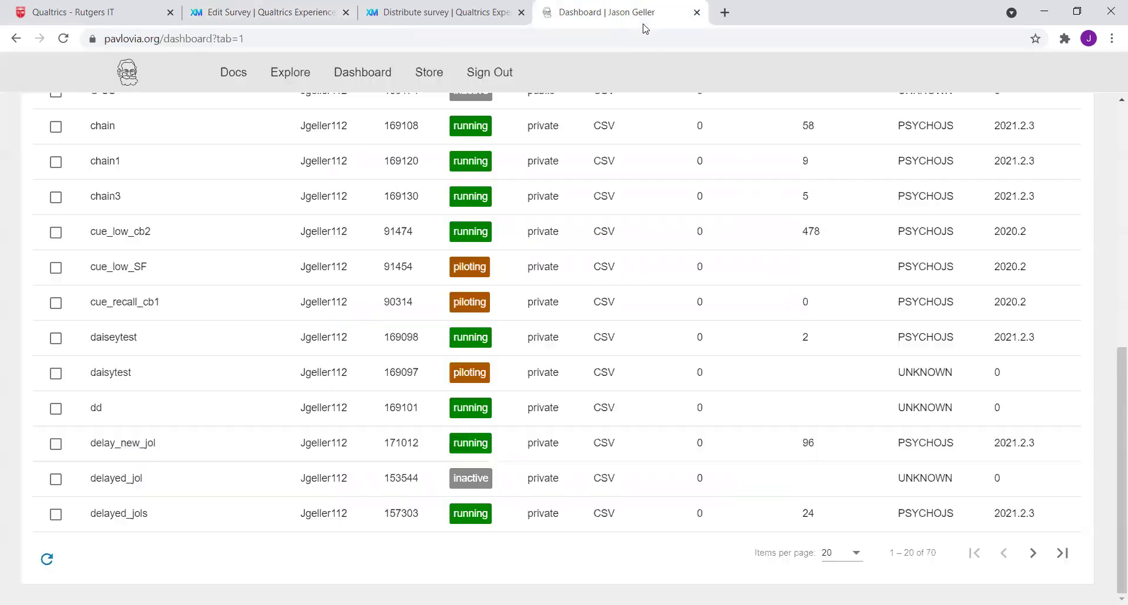
{"action": "scroll", "coordinate": [534, 239], "scroll_direction": "up", "scroll_amount": 5}
{"action": "scroll", "coordinate": [264, 143], "scroll_direction": "up", "scroll_amount": 4}
{"action": "scroll", "coordinate": [240, 360], "scroll_direction": "down", "scroll_amount": 4}
{"action": "scroll", "coordinate": [202, 373], "scroll_direction": "down", "scroll_amount": 2}
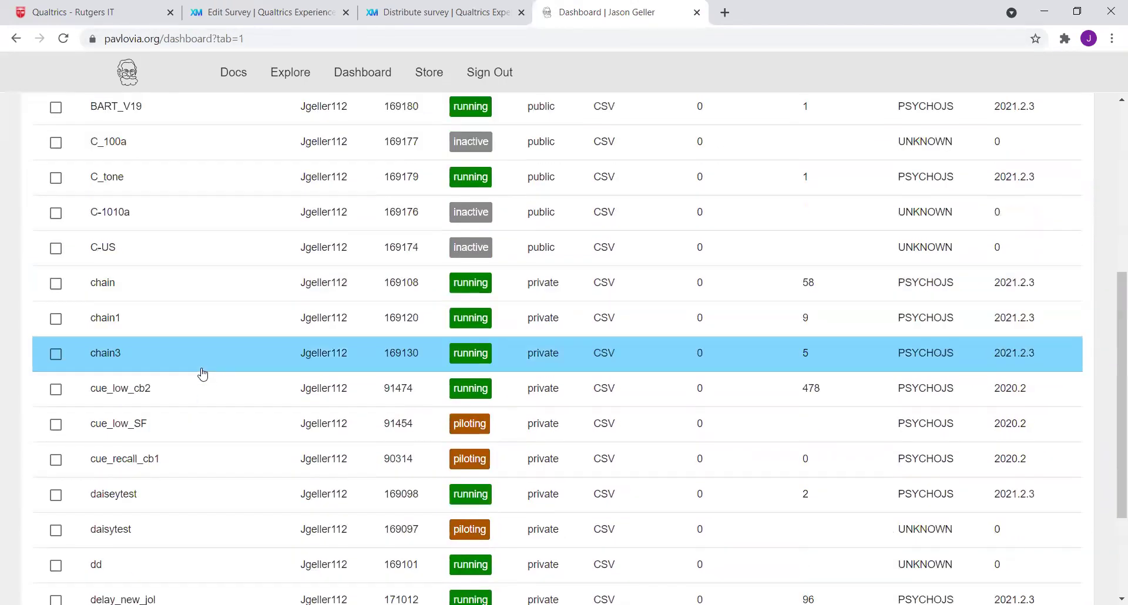
{"action": "left_click", "coordinate": [142, 321]}
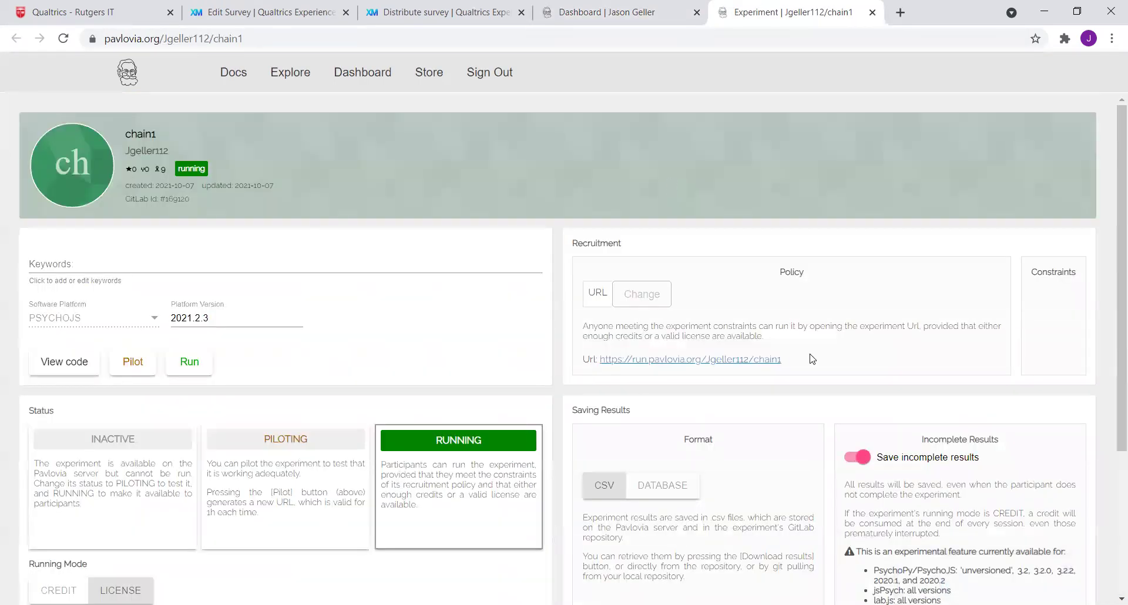
{"action": "left_click_drag", "start_coordinate": [782, 360], "coordinate": [602, 362]}
{"action": "right_click", "coordinate": [602, 362]}
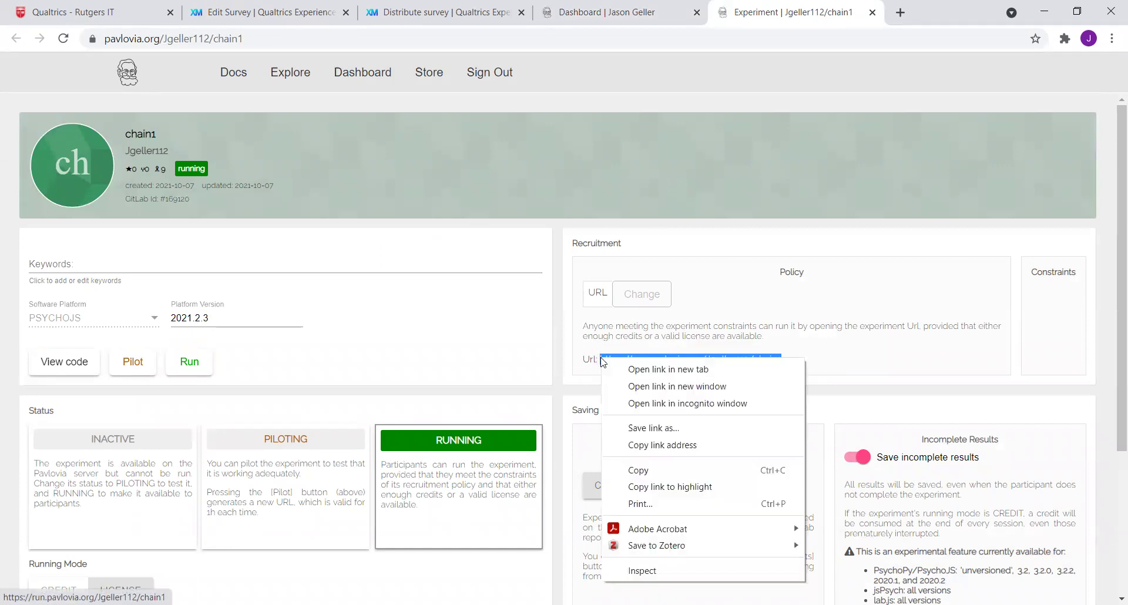
{"action": "left_click", "coordinate": [632, 471]}
Step: Back in Qualtrics, set the first End of Survey redirect to the copied chain1 experiment URL and accept the customization
{"action": "key", "text": "ctrl+2"}
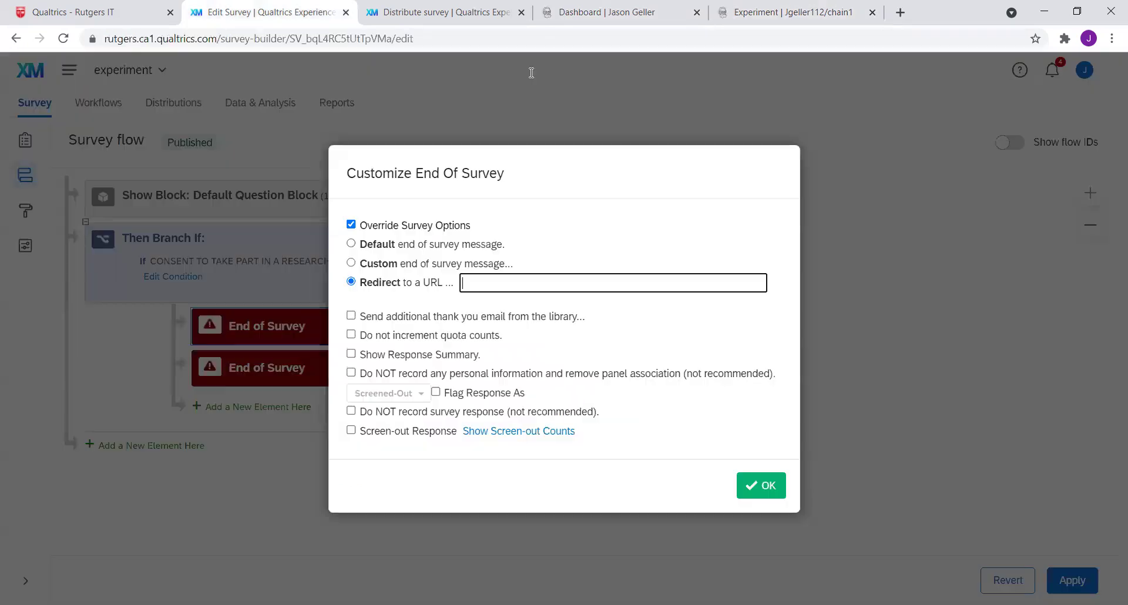
{"action": "right_click", "coordinate": [475, 282]}
{"action": "left_click", "coordinate": [514, 392]}
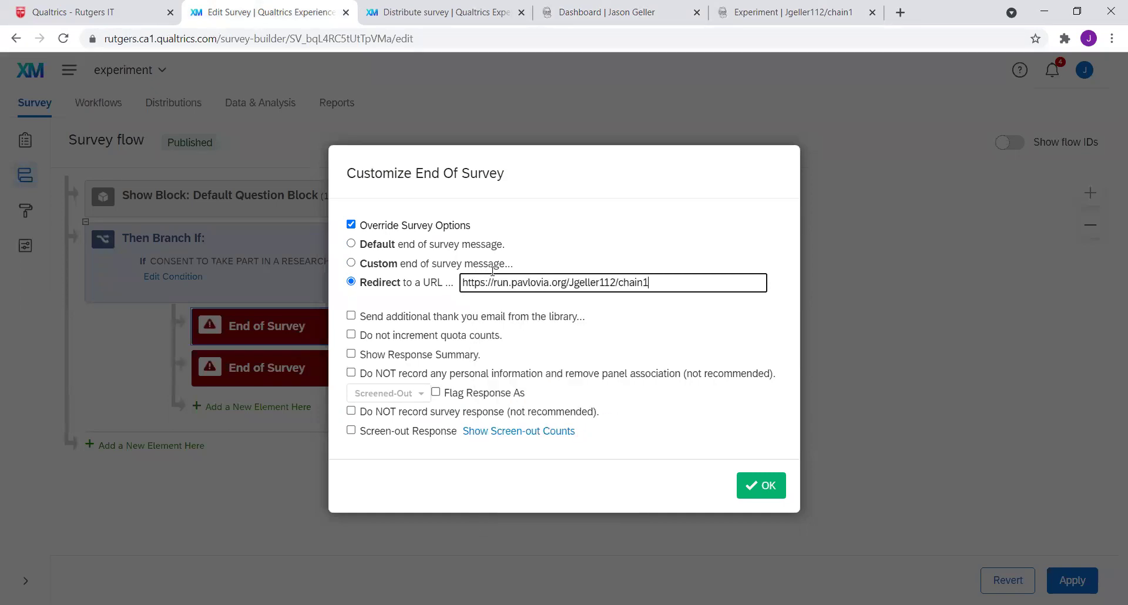
{"action": "left_click", "coordinate": [764, 485]}
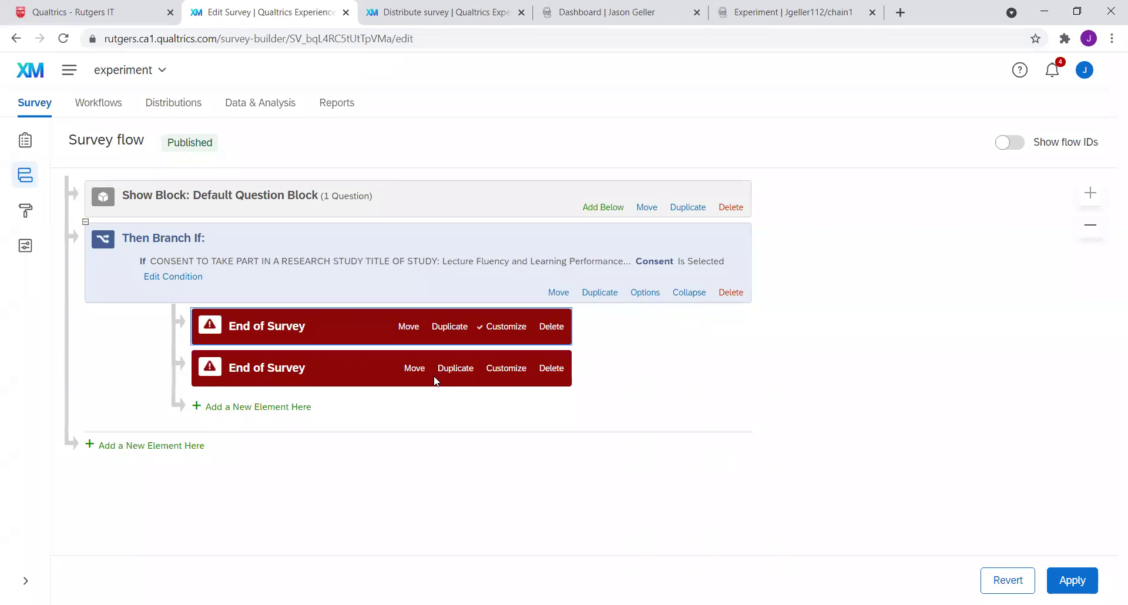
Step: Override the survey options of the second End of Survey element with the default end message, and apply the survey flow
{"action": "left_click", "coordinate": [504, 374]}
{"action": "left_click", "coordinate": [351, 226]}
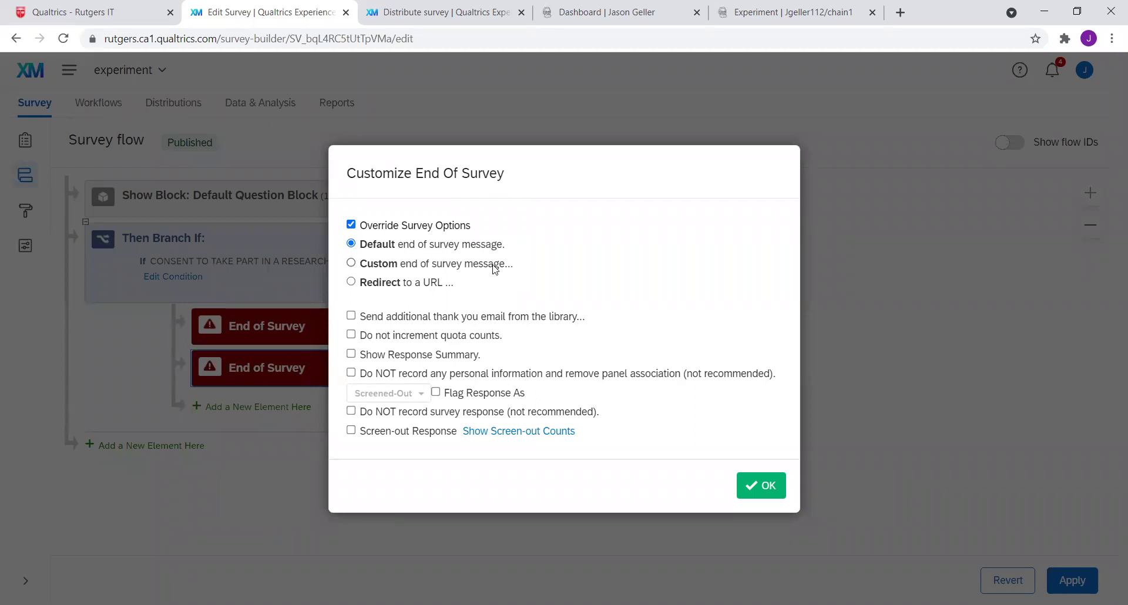
{"action": "left_click", "coordinate": [771, 490]}
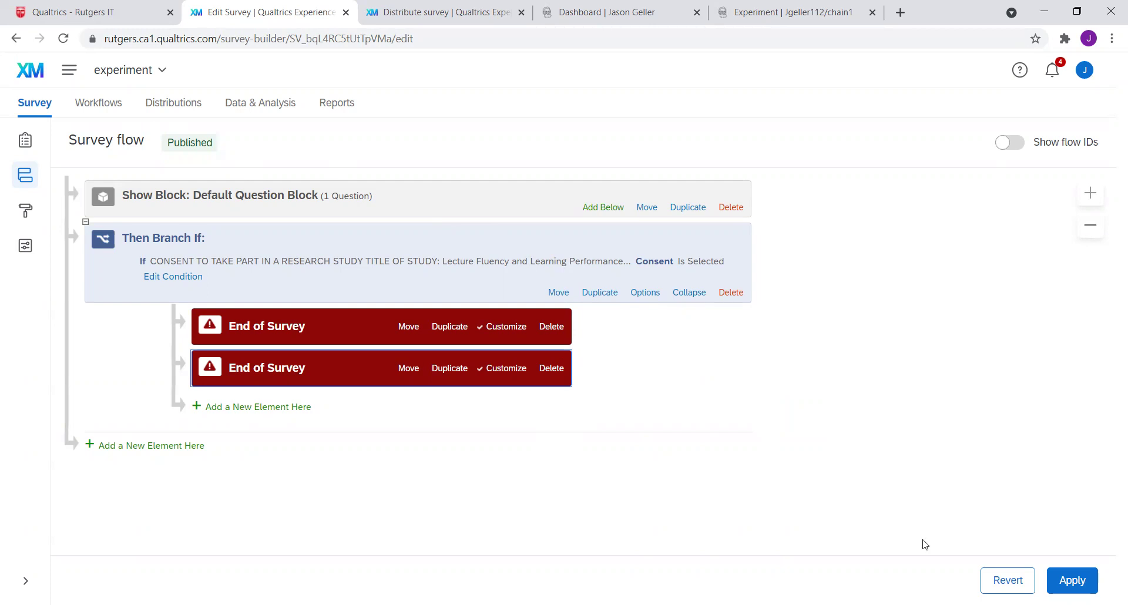
{"action": "left_click", "coordinate": [1066, 582]}
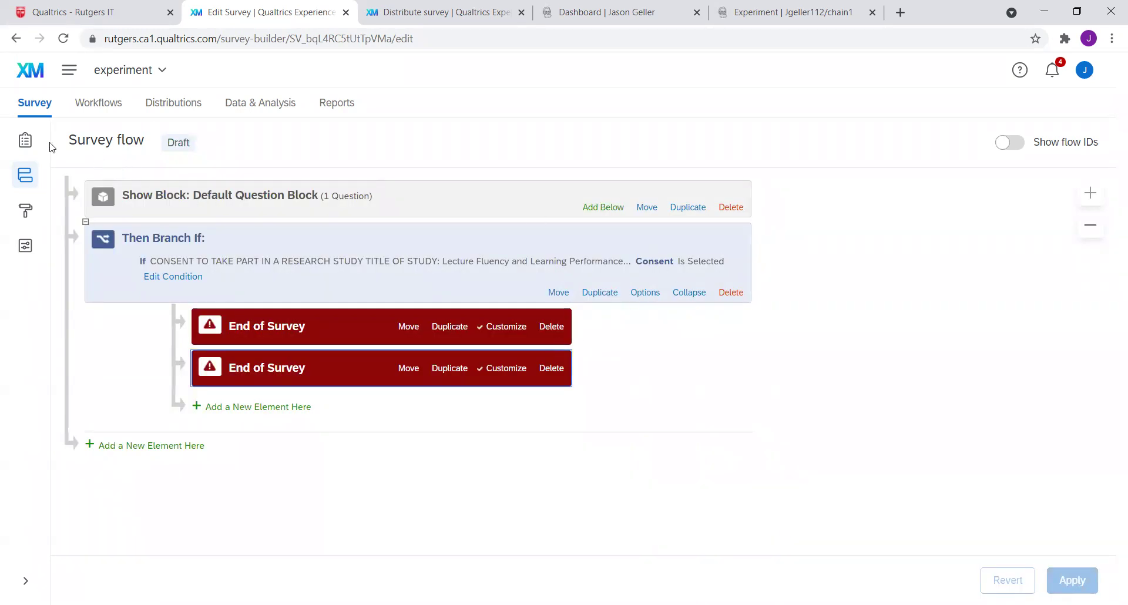
Step: Preview the survey from the survey builder and submit the consent form with the Consent answer to test the redirect
{"action": "left_click", "coordinate": [25, 140]}
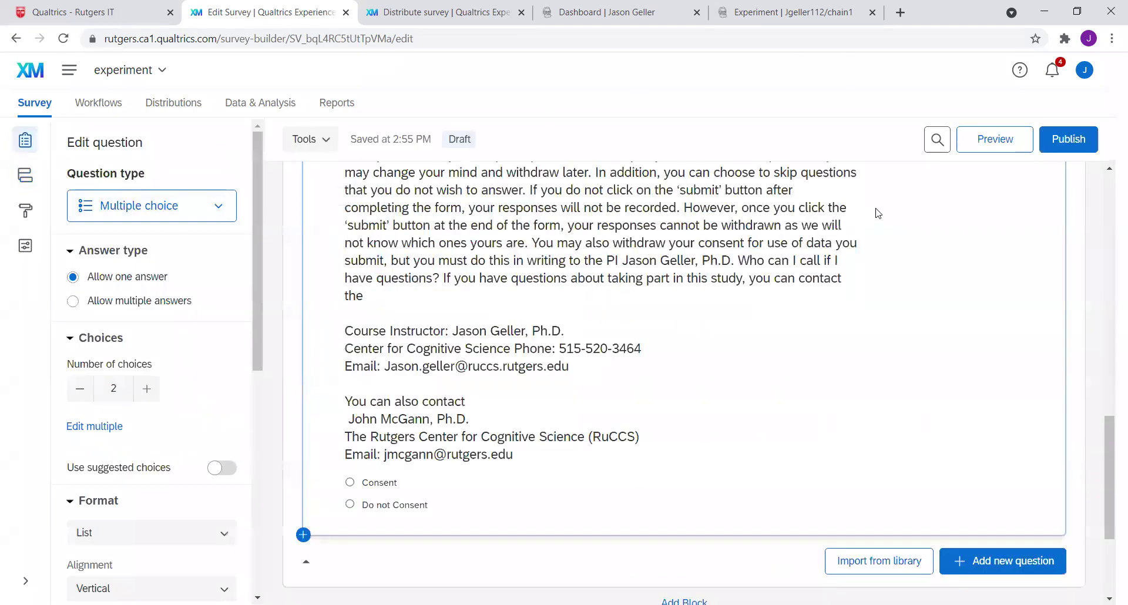
{"action": "left_click", "coordinate": [991, 140]}
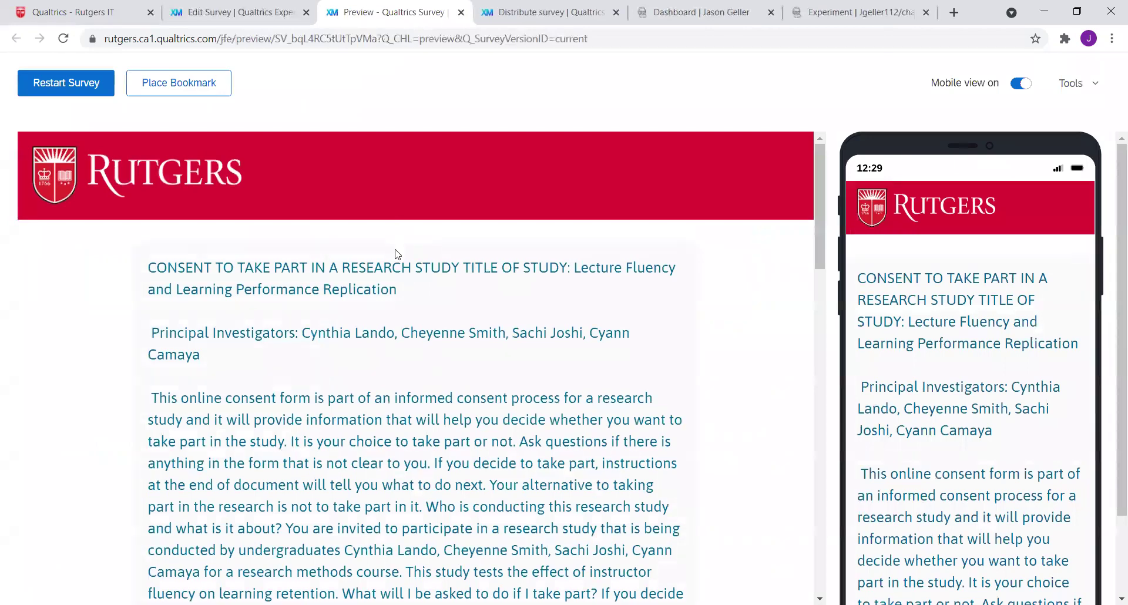
{"action": "scroll", "coordinate": [388, 282], "scroll_direction": "down", "scroll_amount": 2}
{"action": "scroll", "coordinate": [407, 368], "scroll_direction": "down", "scroll_amount": 15}
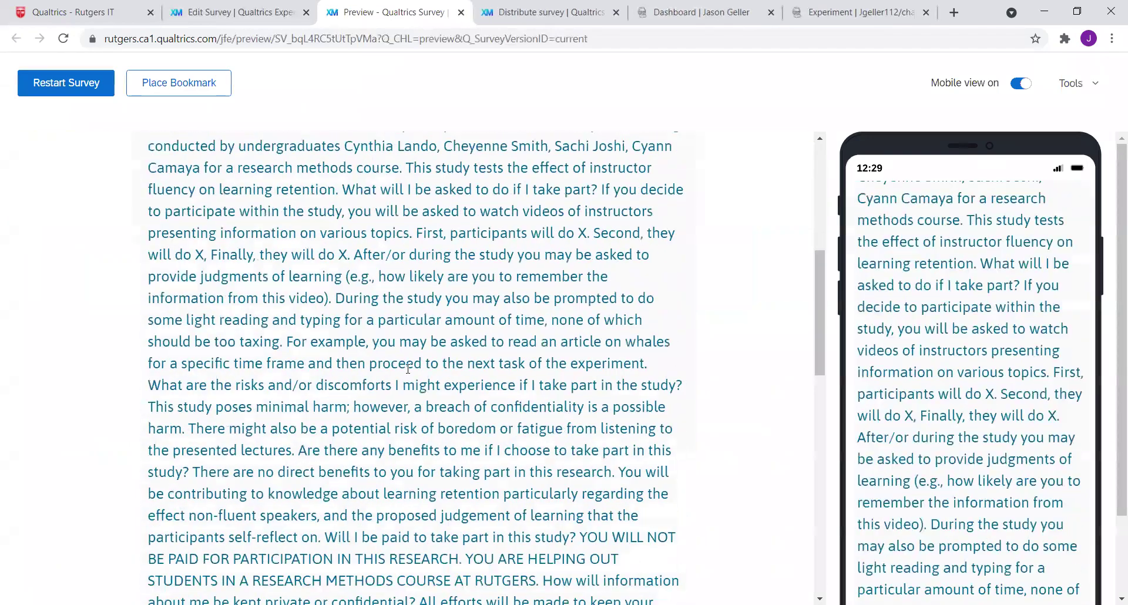
{"action": "left_click", "coordinate": [162, 399]}
{"action": "right_click", "coordinate": [660, 524]}
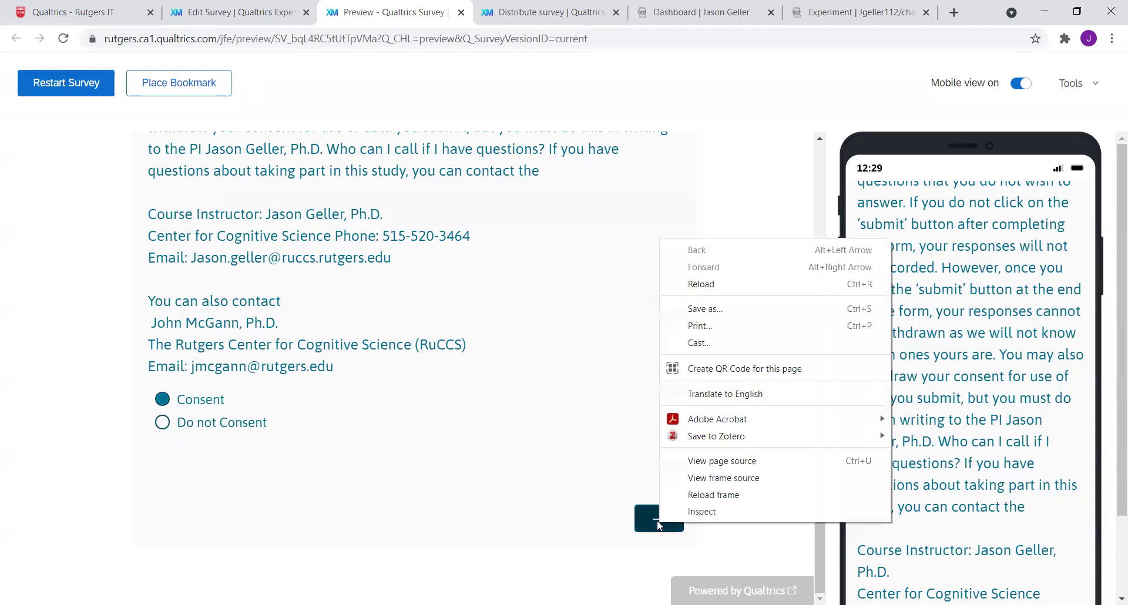
{"action": "left_click", "coordinate": [659, 524]}
{"action": "left_click", "coordinate": [659, 521]}
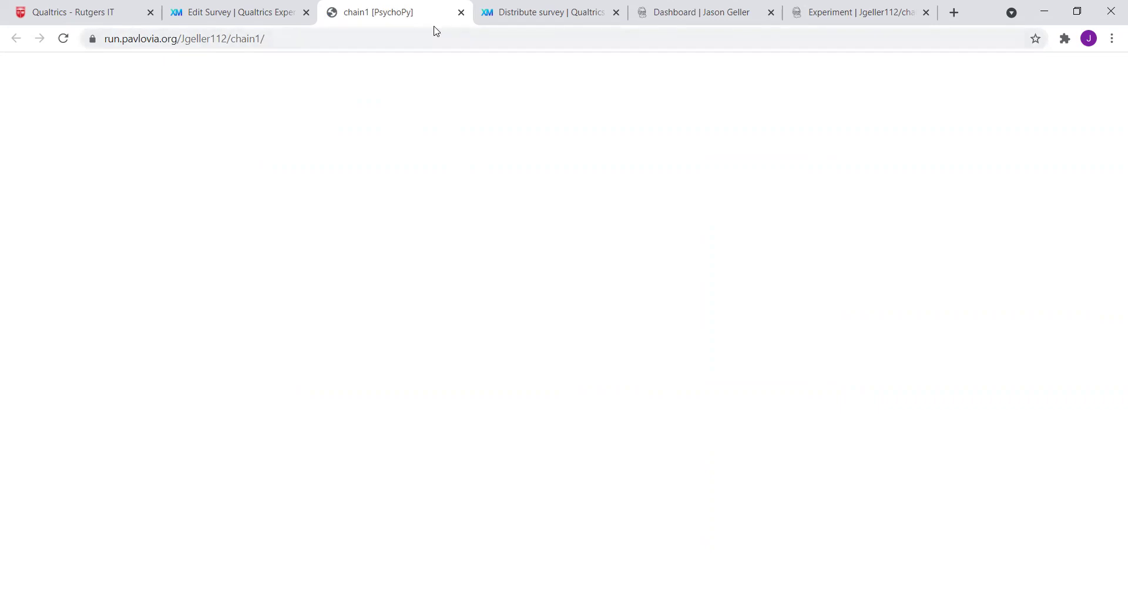
Step: Preview the survey again and submit the consent form with the Do not Consent answer
{"action": "left_click", "coordinate": [251, 12]}
{"action": "left_click", "coordinate": [996, 139]}
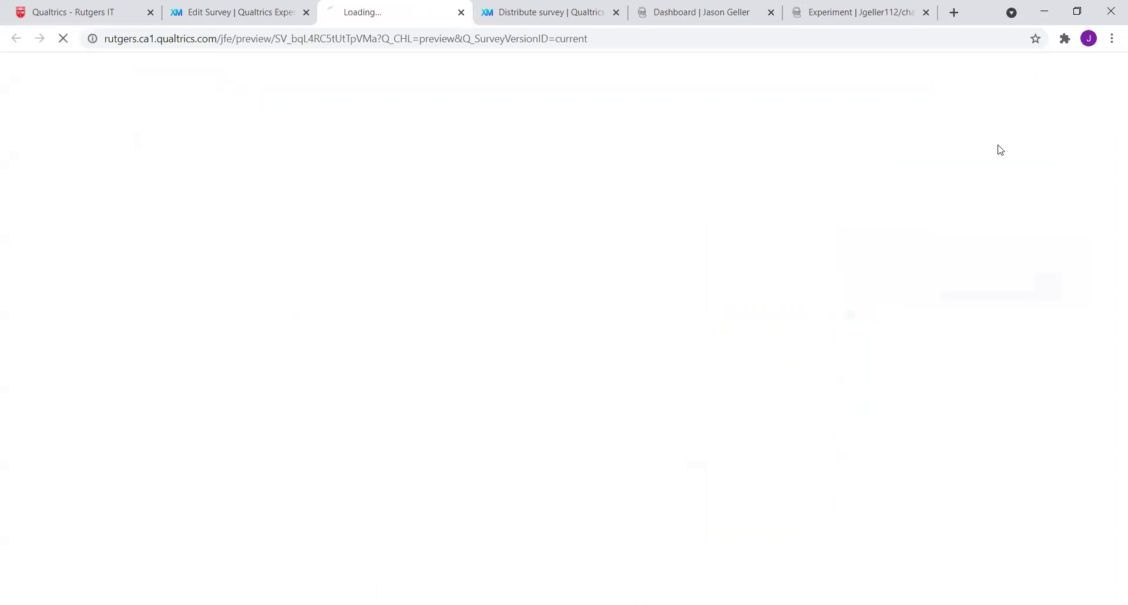
{"action": "scroll", "coordinate": [444, 276], "scroll_direction": "down", "scroll_amount": 5}
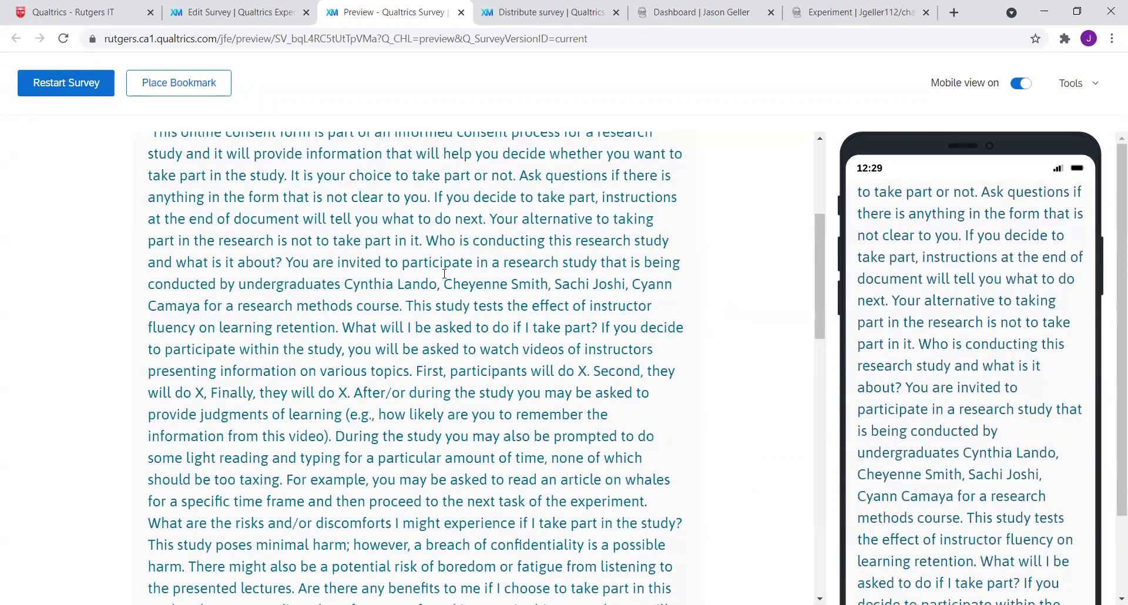
{"action": "scroll", "coordinate": [445, 276], "scroll_direction": "down", "scroll_amount": 12}
{"action": "left_click", "coordinate": [162, 422]}
{"action": "left_click", "coordinate": [653, 520]}
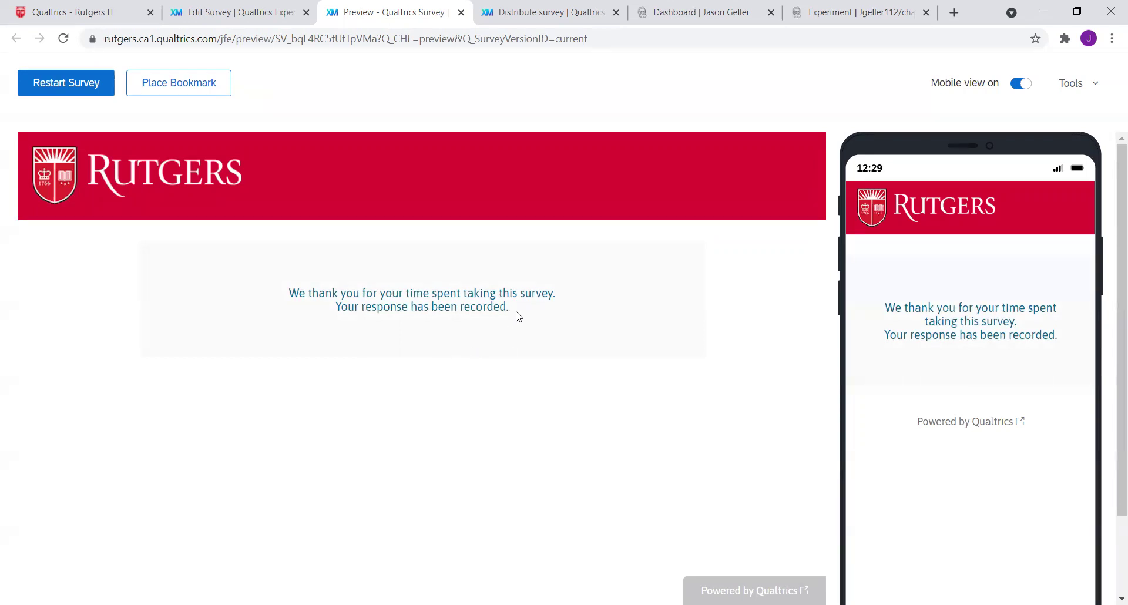
Step: Return to the survey project and copy its anonymous distribution link
{"action": "left_click", "coordinate": [282, 14]}
{"action": "scroll", "coordinate": [464, 281], "scroll_direction": "up", "scroll_amount": 5}
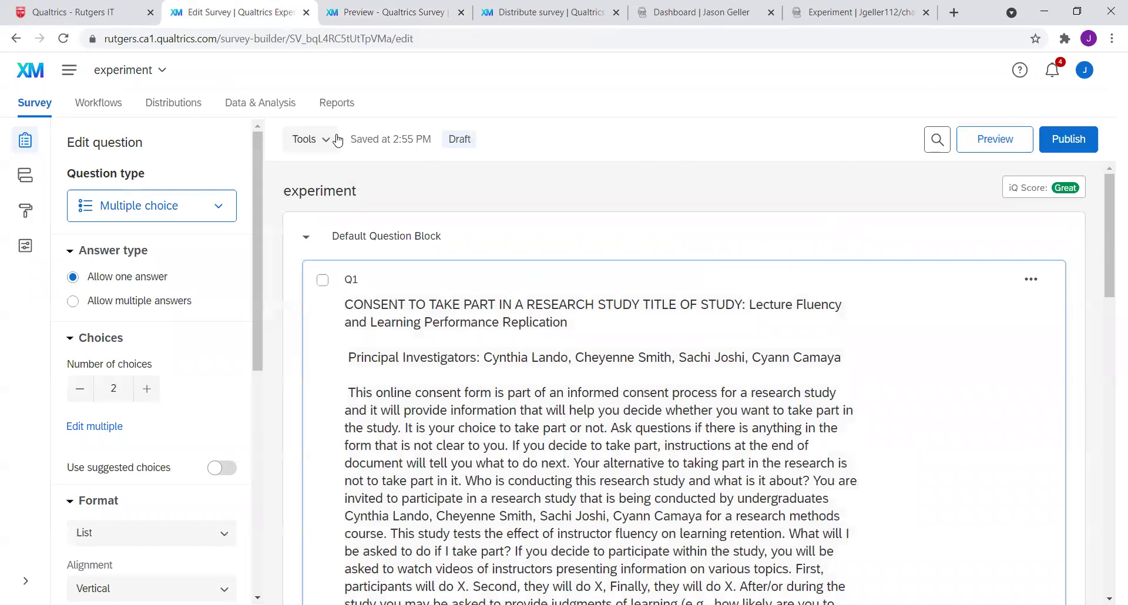
{"action": "left_click", "coordinate": [193, 109]}
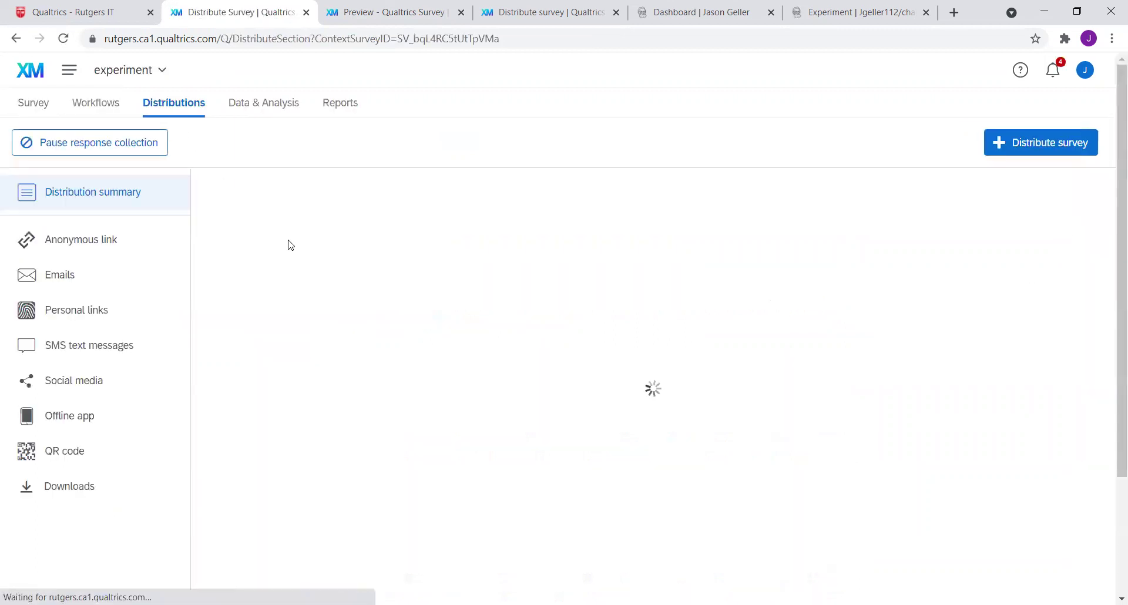
{"action": "scroll", "coordinate": [235, 244], "scroll_direction": "down", "scroll_amount": 1}
{"action": "left_click", "coordinate": [109, 197]}
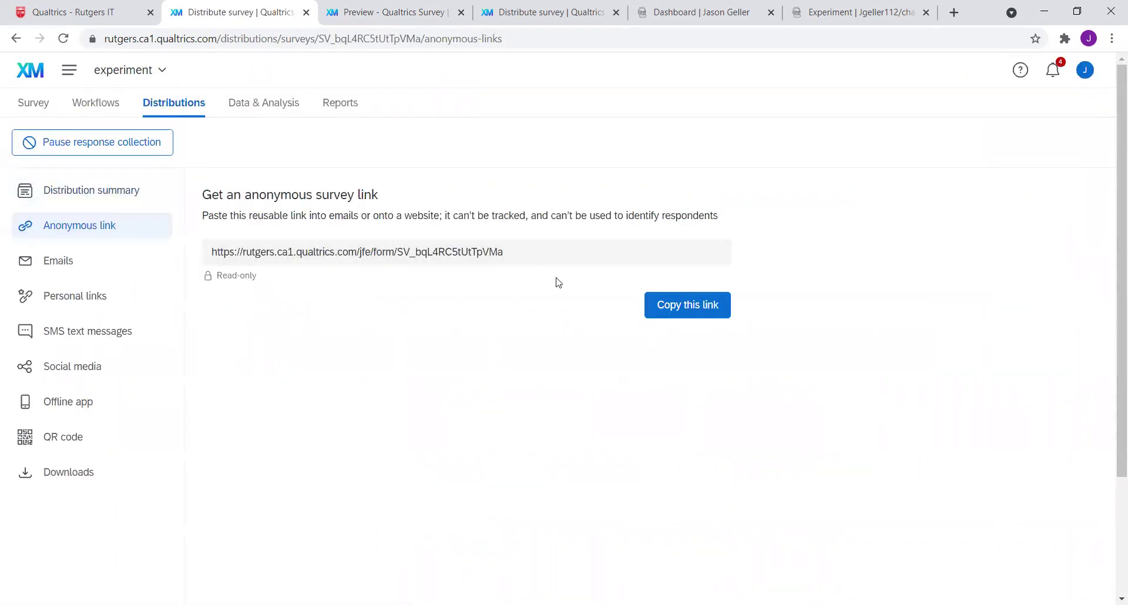
{"action": "left_click", "coordinate": [649, 305]}
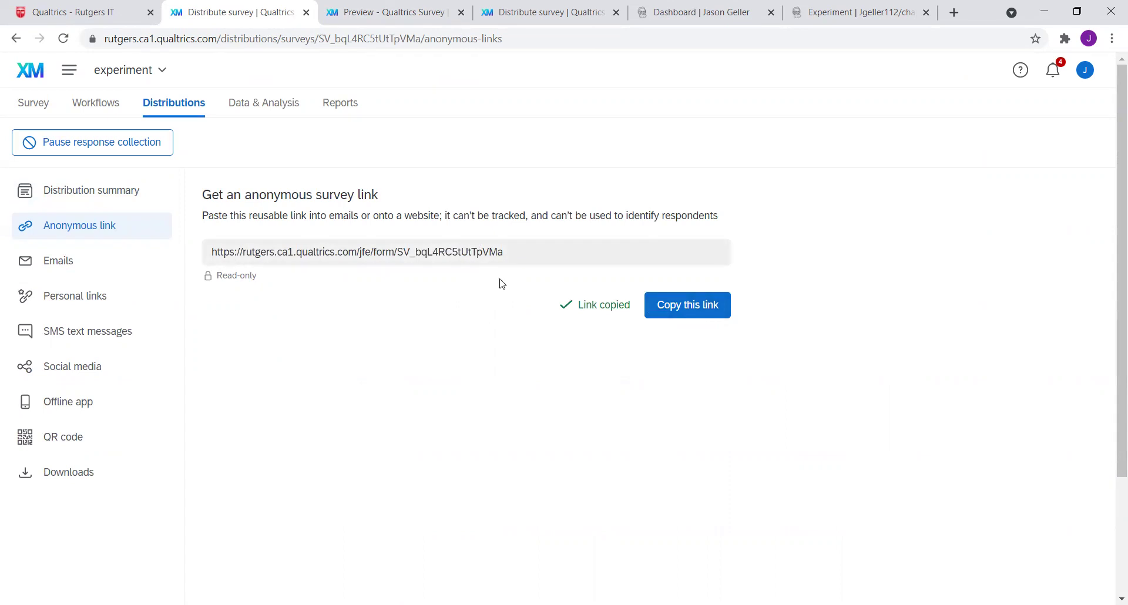